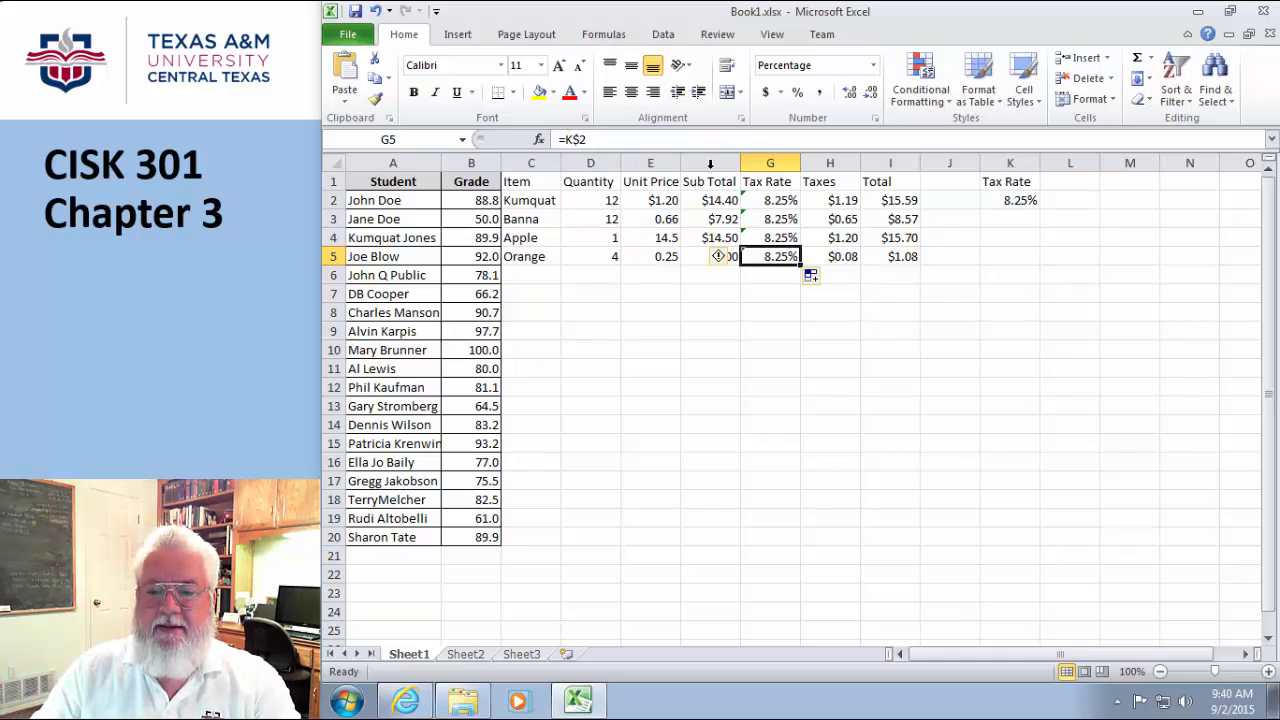
# Change the tax rate formula in G2 to the absolute reference =$K$2 and fill it down through G5.
pyautogui.click(766, 205)
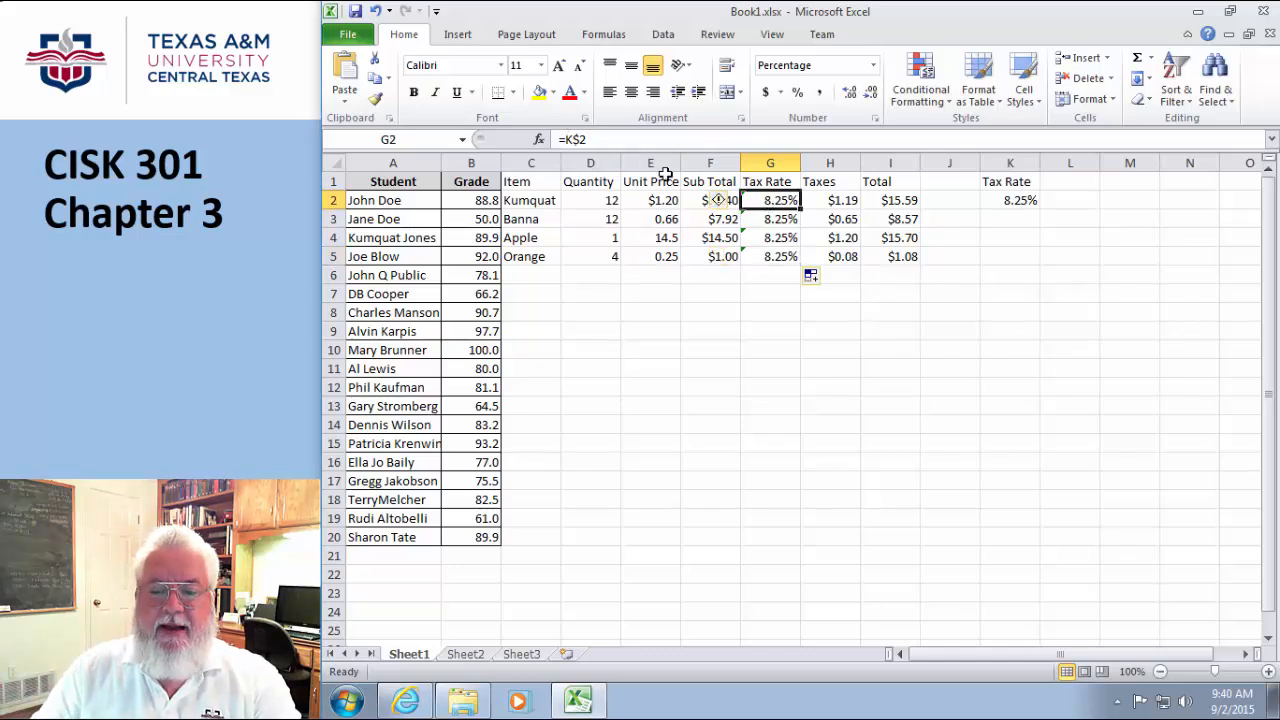
pyautogui.click(567, 140)
pyautogui.write('$')
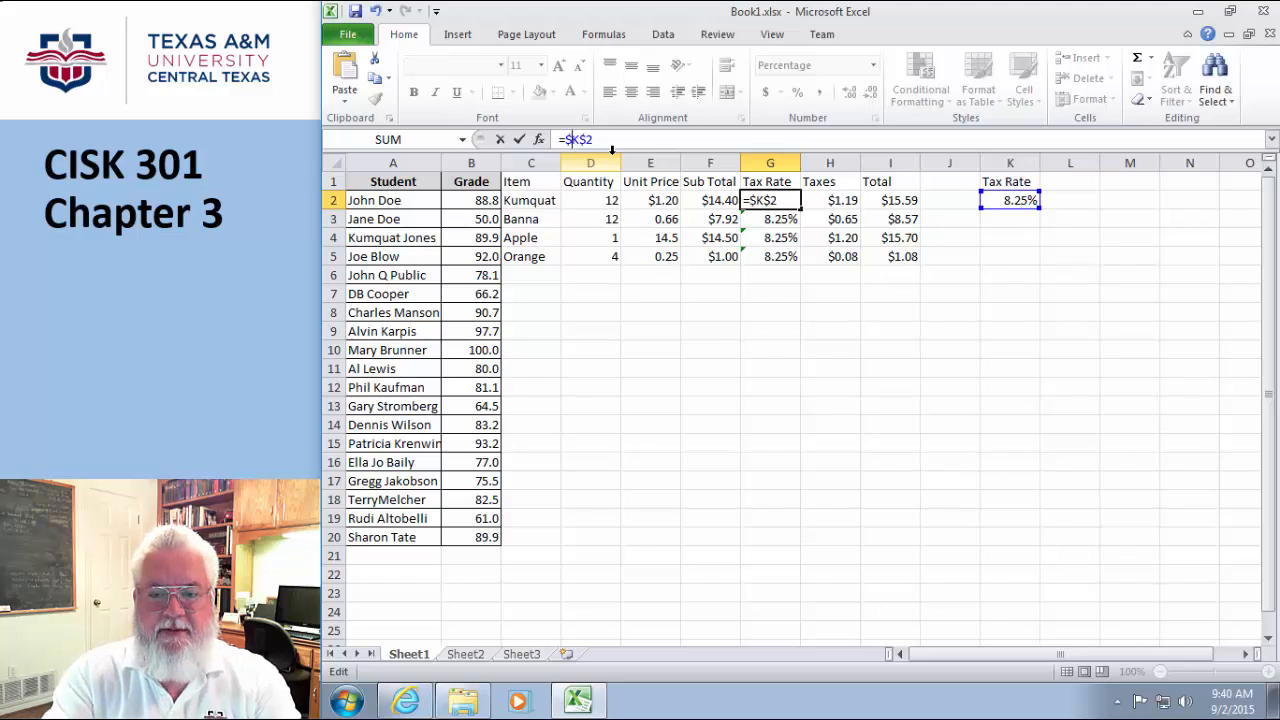
pyautogui.press('Return')
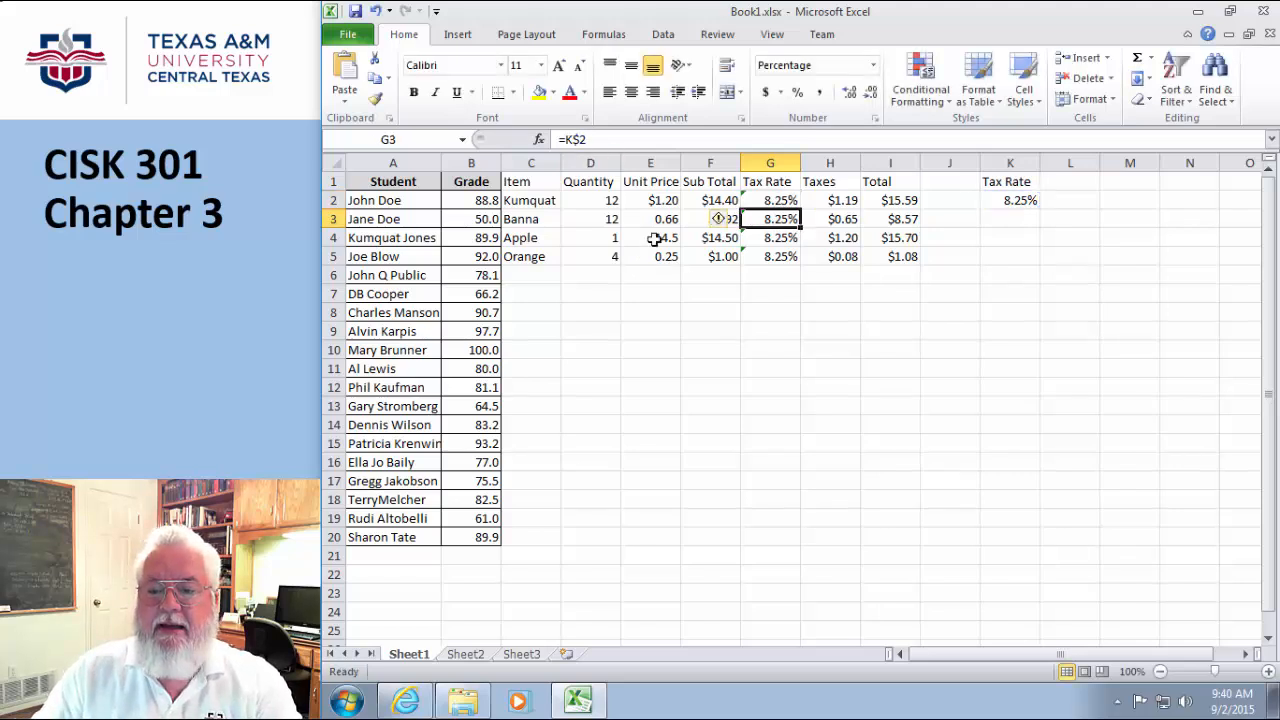
pyautogui.click(765, 203)
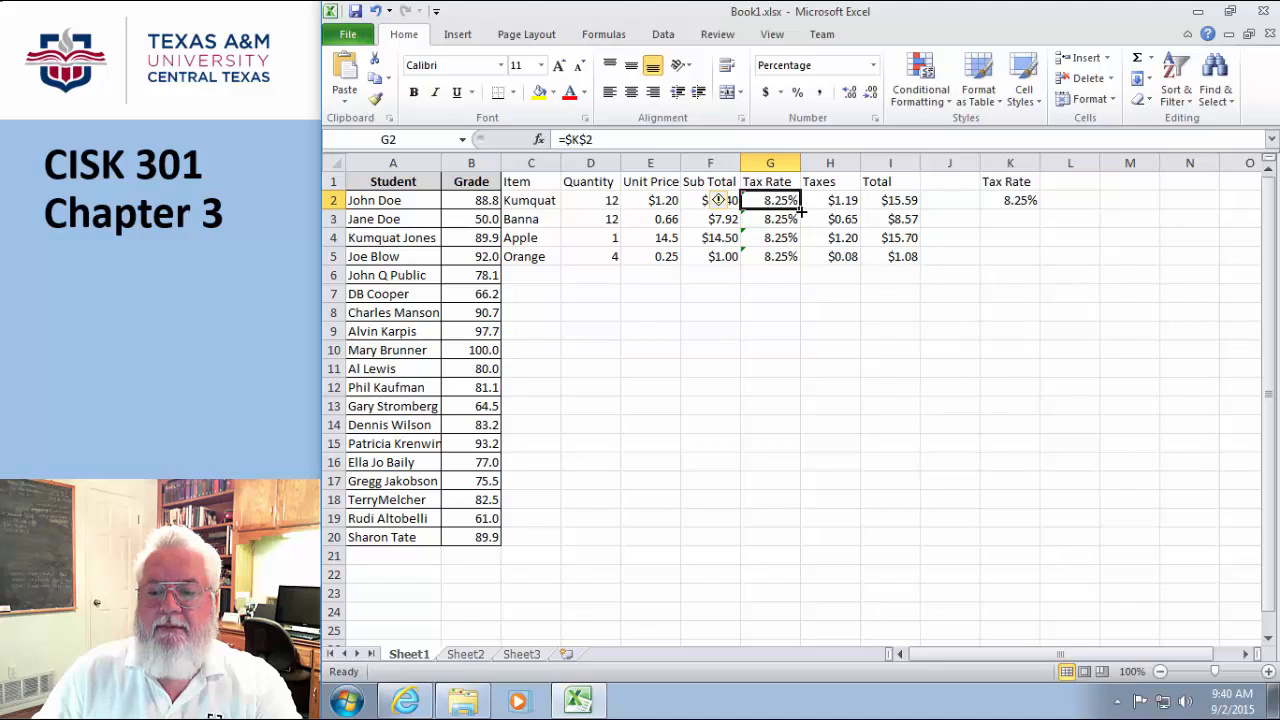
pyautogui.moveTo(803, 207); pyautogui.dragTo(806, 262)
pyautogui.click(810, 329)
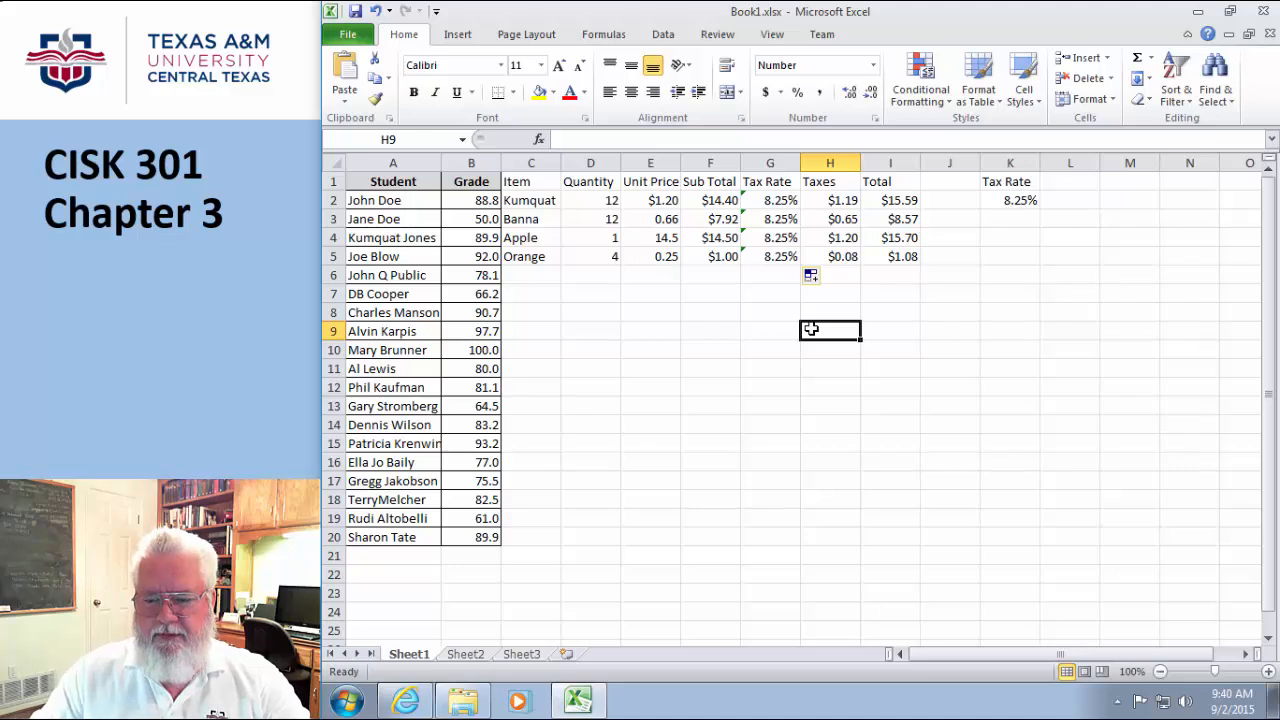
# Enter the mixed-reference formula =$B5 in cell G9, fixing only the column.
pyautogui.click(762, 330)
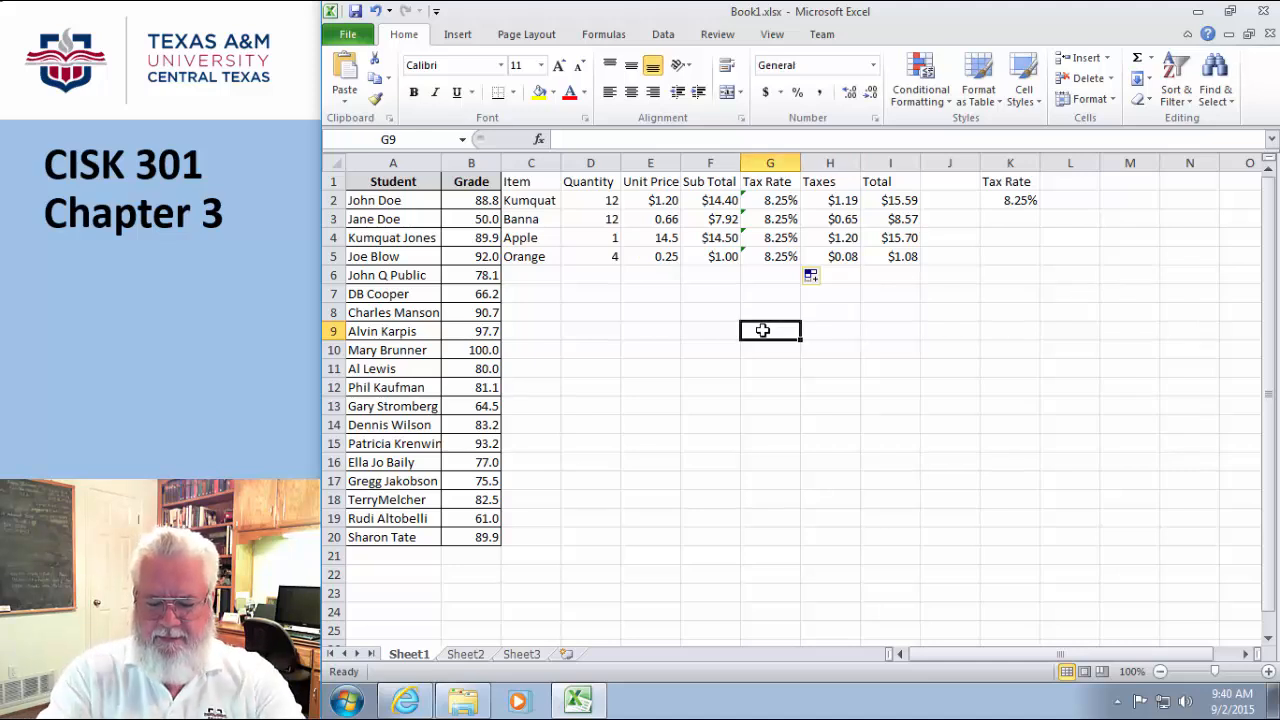
pyautogui.write('=')
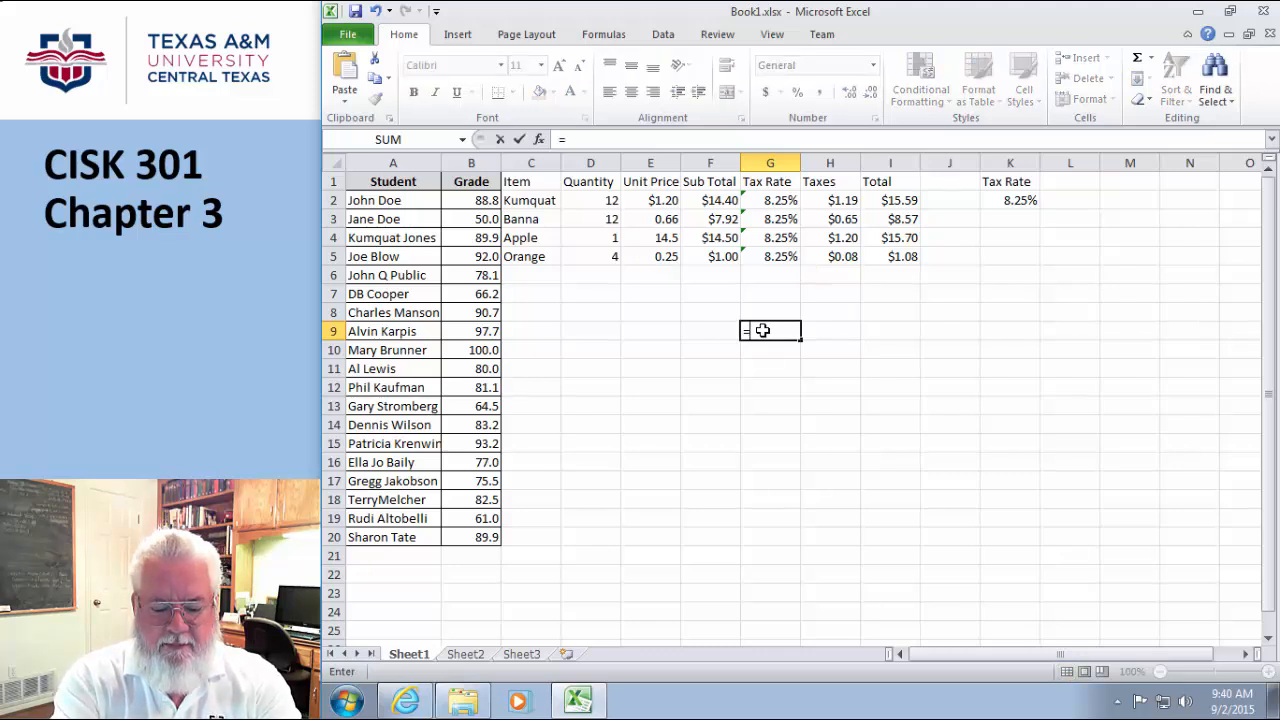
pyautogui.write('$B')
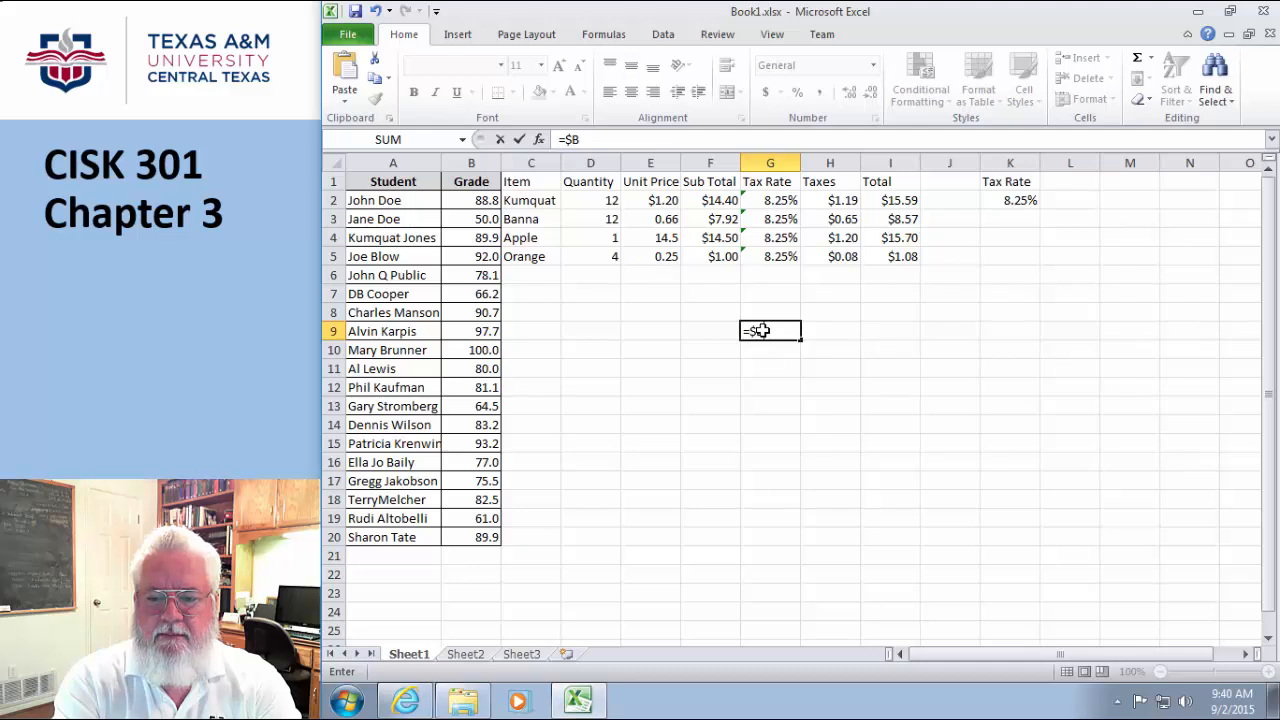
pyautogui.write('5')
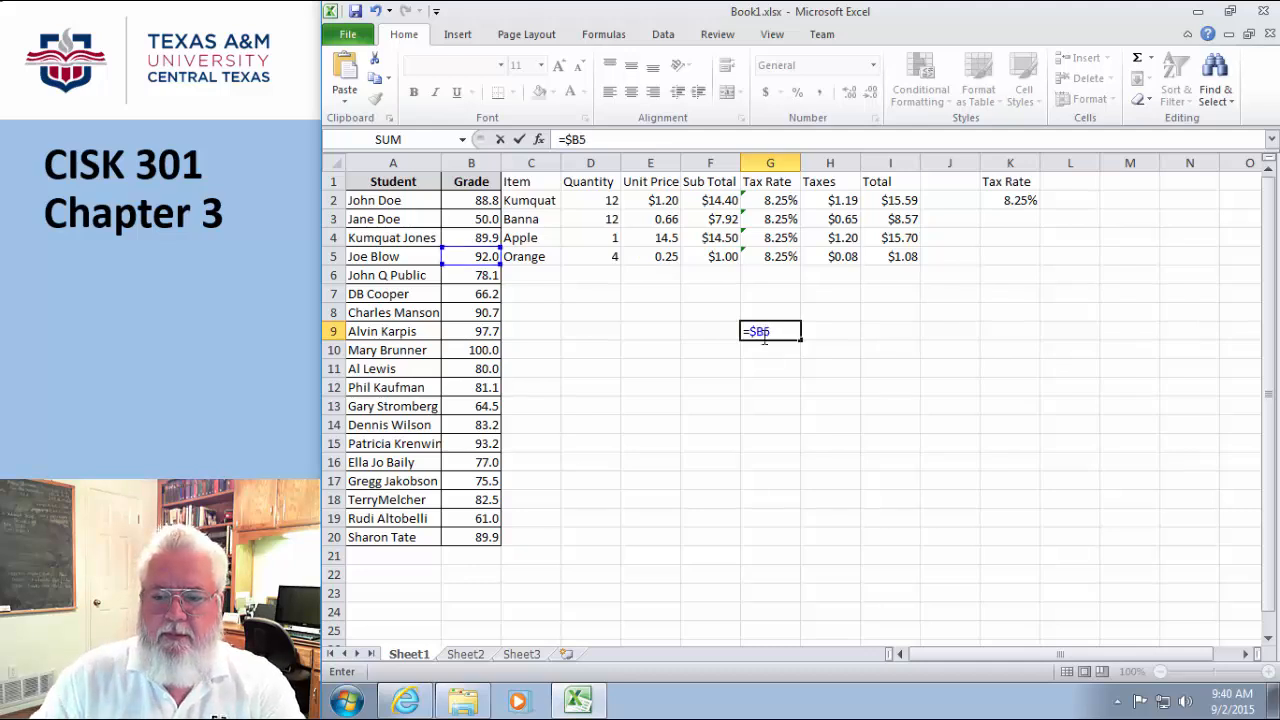
pyautogui.press('Return')
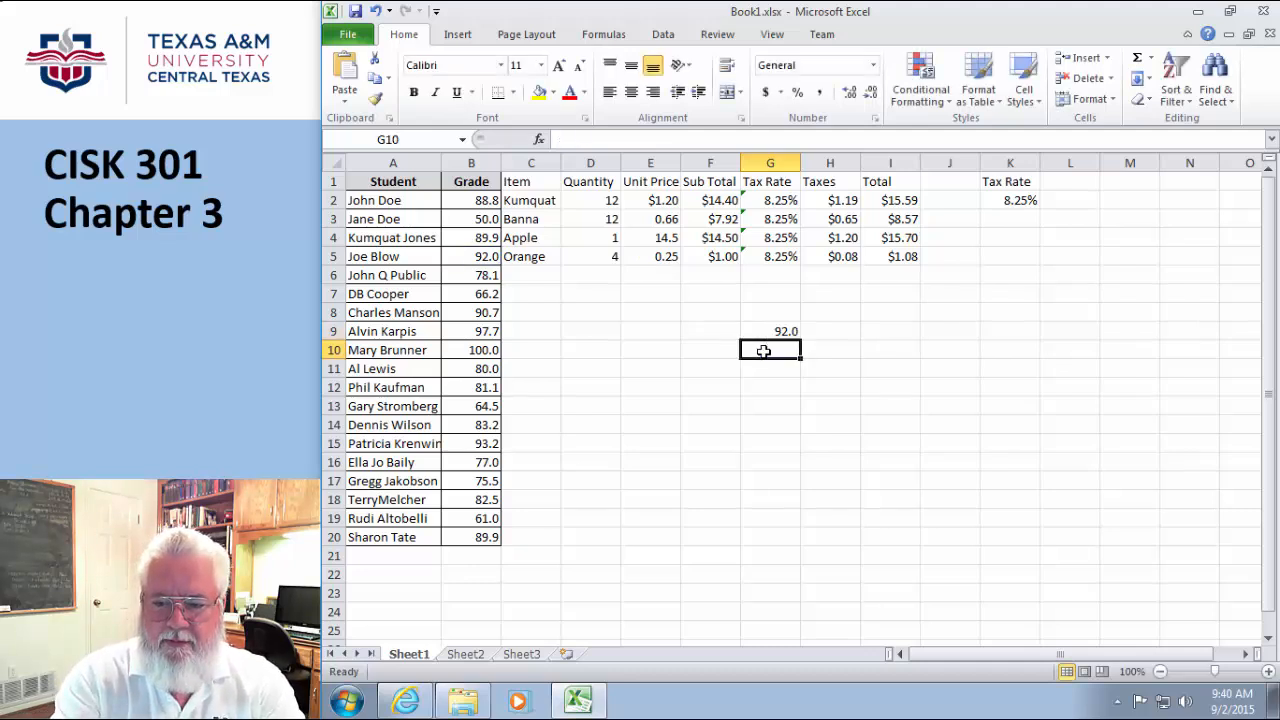
# Try to enter the formula =b$4$ in cell G10, declining the proposed correction and cancelling the entry.
pyautogui.write('=')
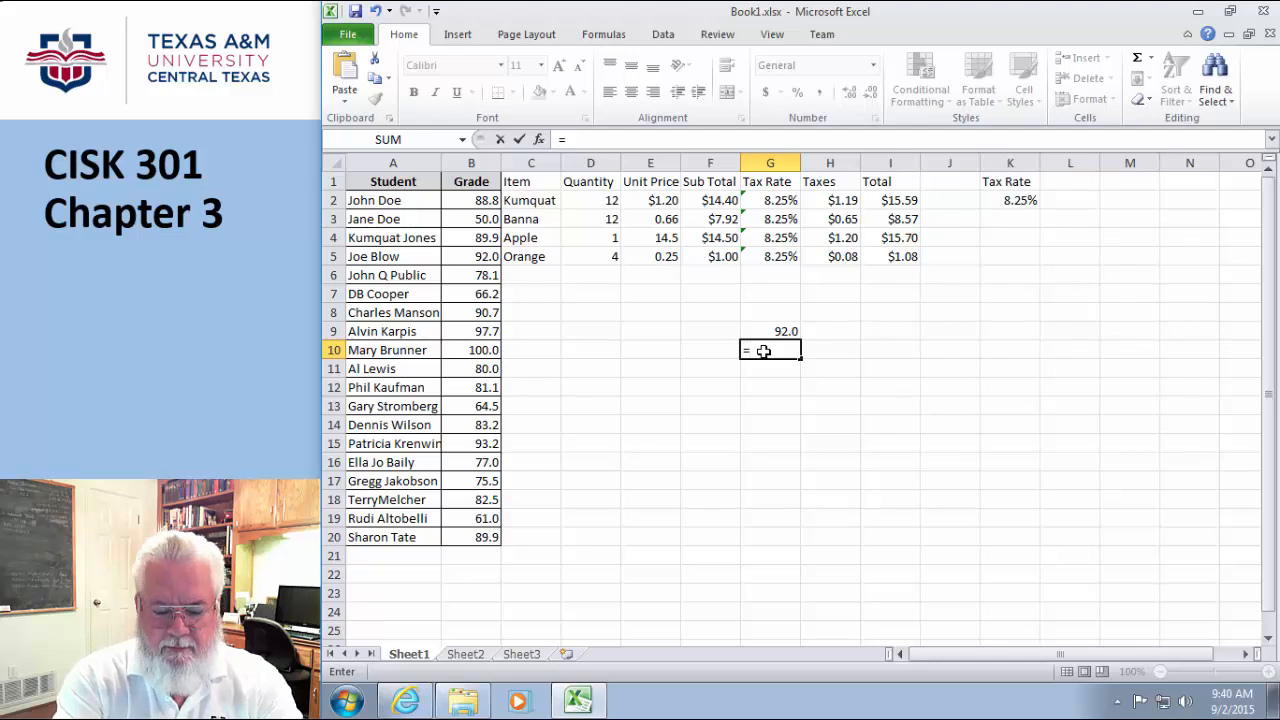
pyautogui.write('b$')
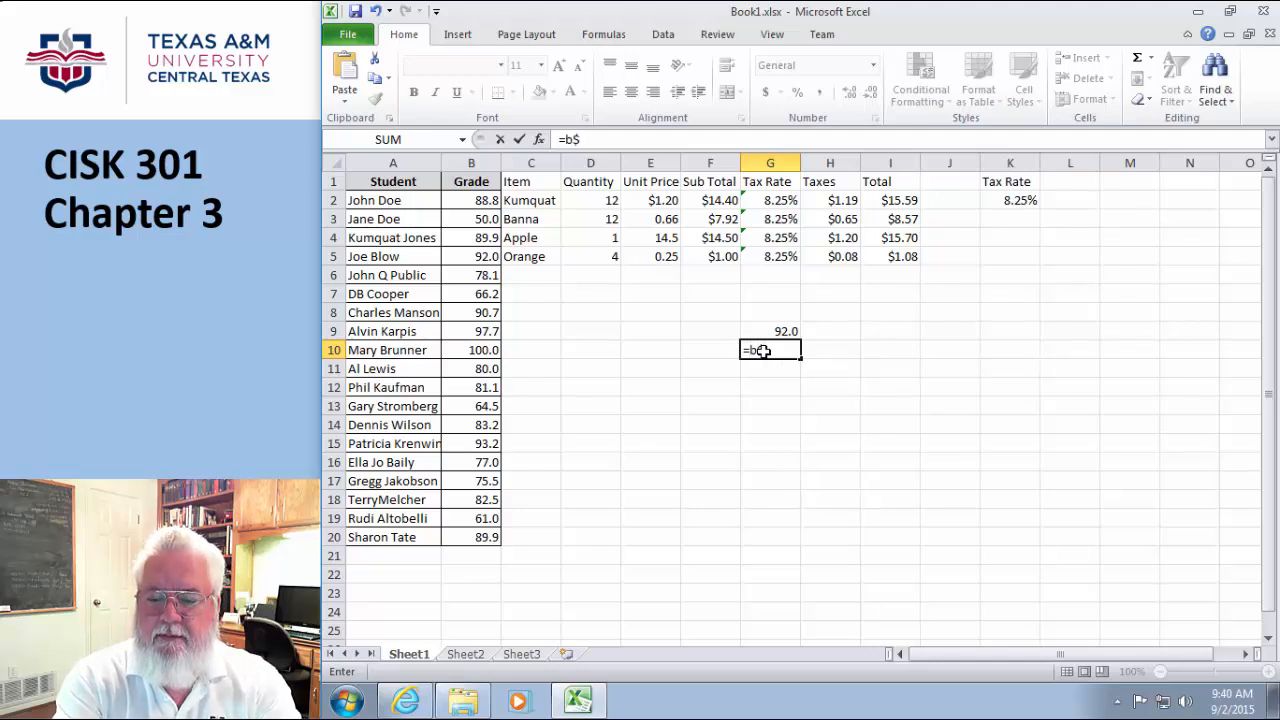
pyautogui.write('4$')
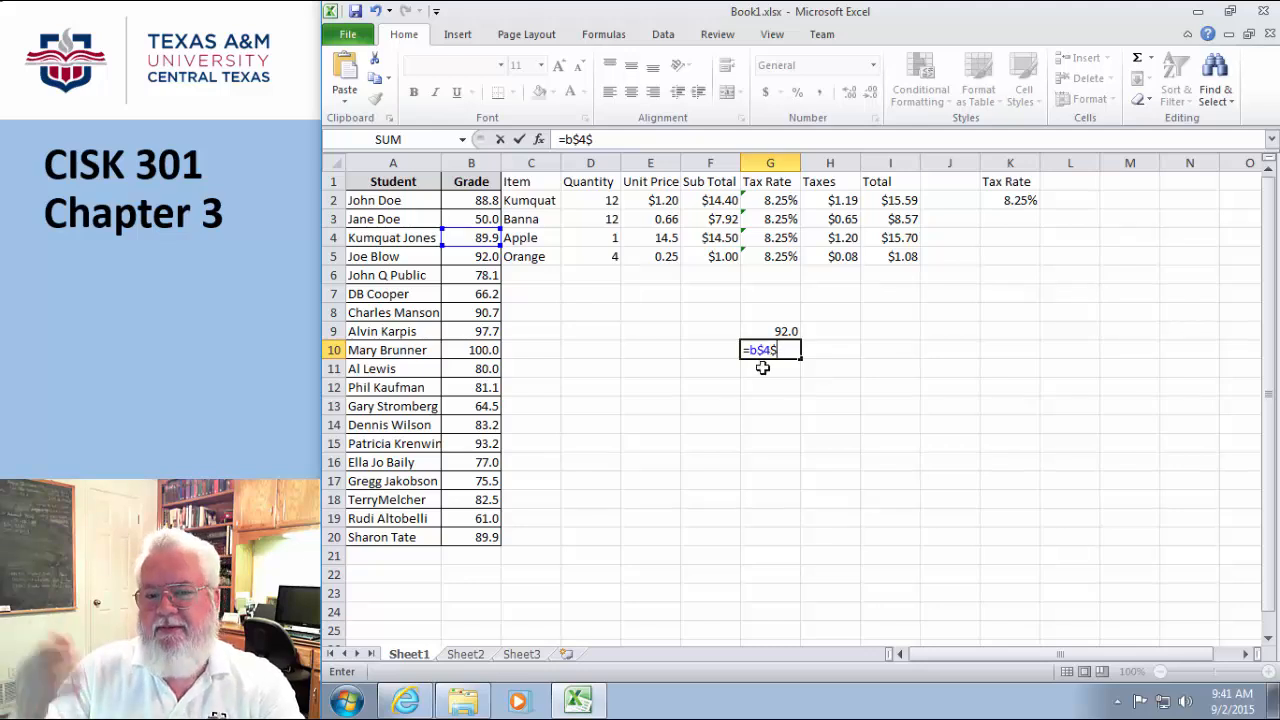
pyautogui.press('Return')
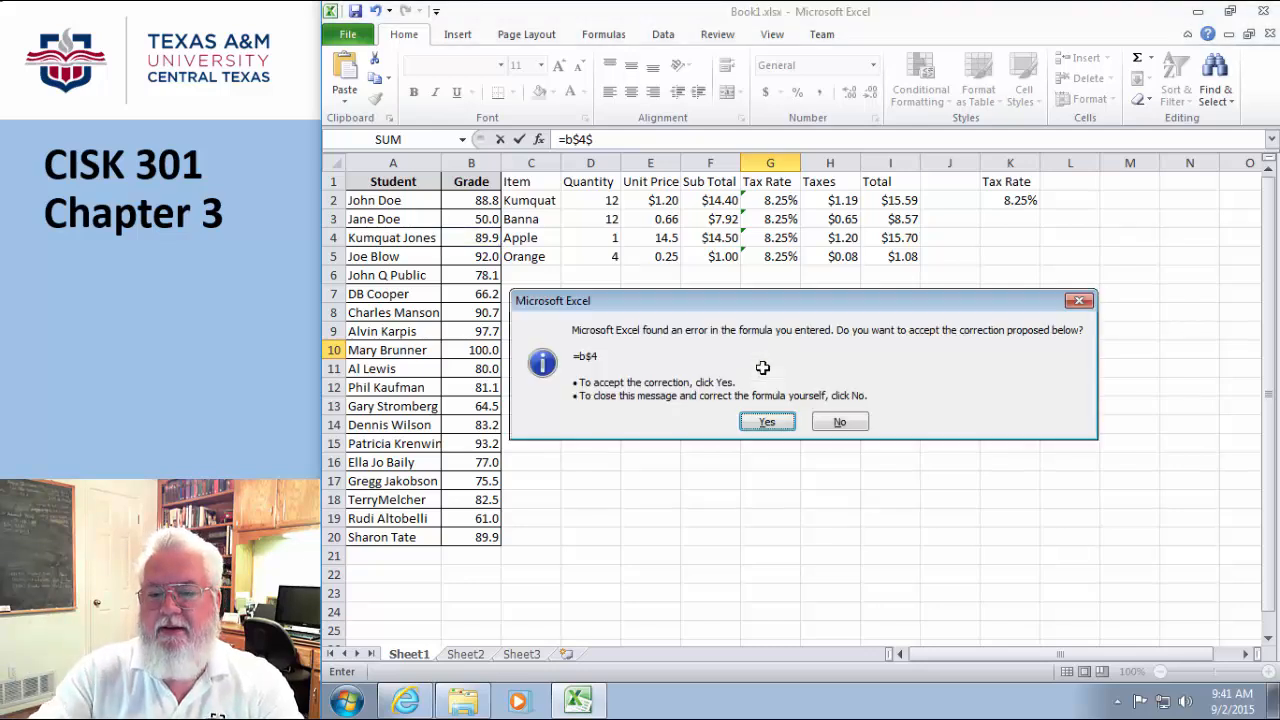
pyautogui.click(824, 430)
pyautogui.click(773, 421)
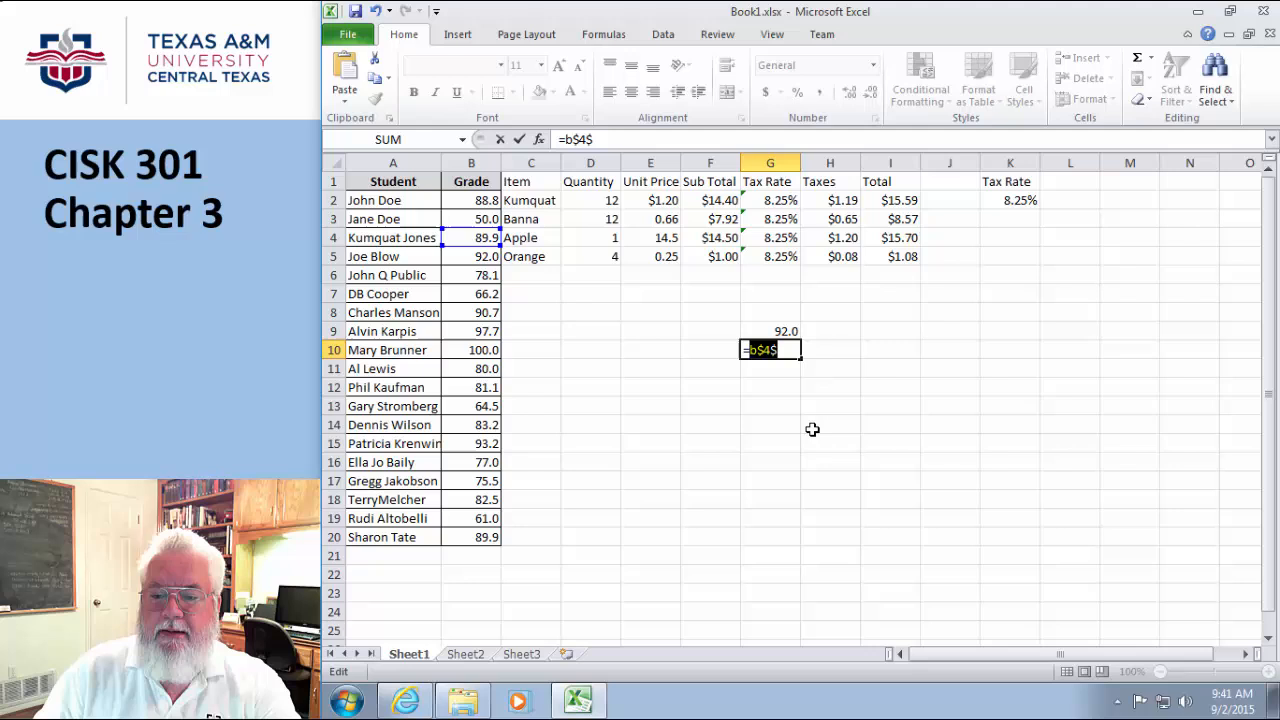
pyautogui.click(835, 362)
pyautogui.moveTo(752, 327); pyautogui.dragTo(780, 391)
pyautogui.press('Escape')
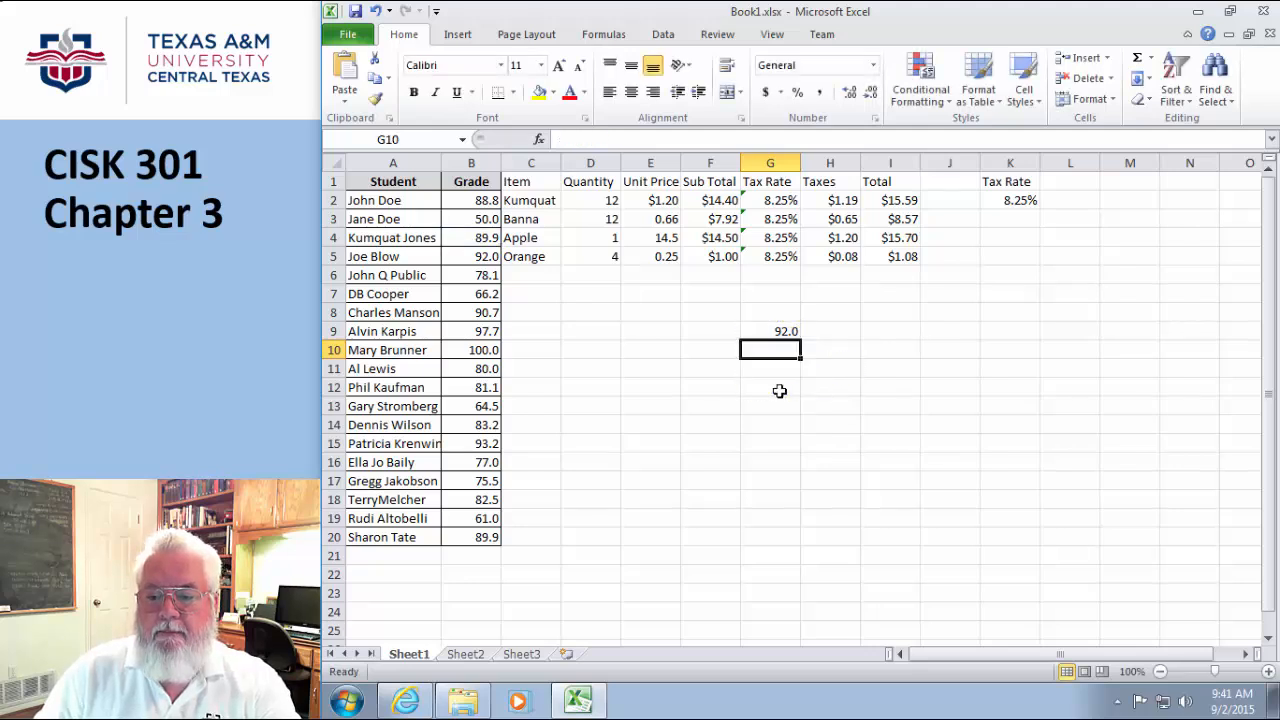
# Clear the contents of cells G8 through G11 to remove the sample reference formula.
pyautogui.moveTo(751, 320); pyautogui.dragTo(783, 371)
pyautogui.rightClick(779, 368)
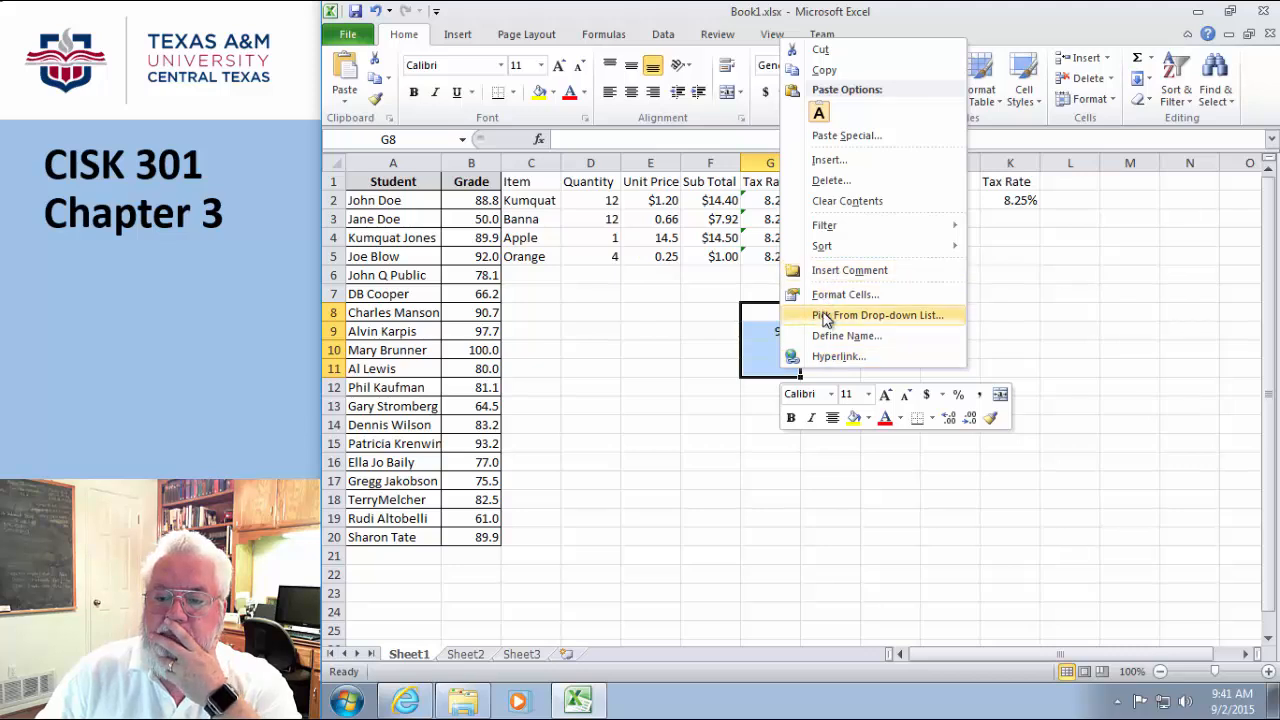
pyautogui.click(847, 201)
pyautogui.click(1022, 355)
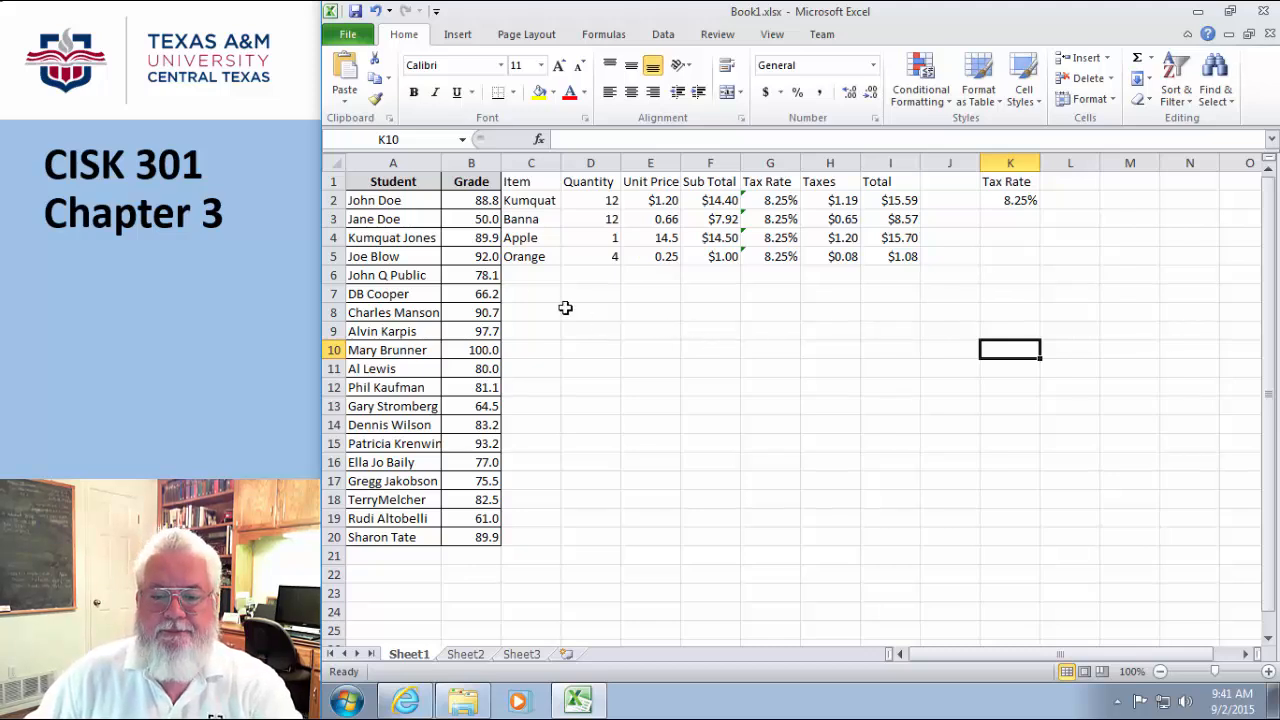
# Define the name Grades for the student grade values in B2:B20.
pyautogui.click(467, 201)
pyautogui.moveTo(467, 201); pyautogui.dragTo(474, 537)
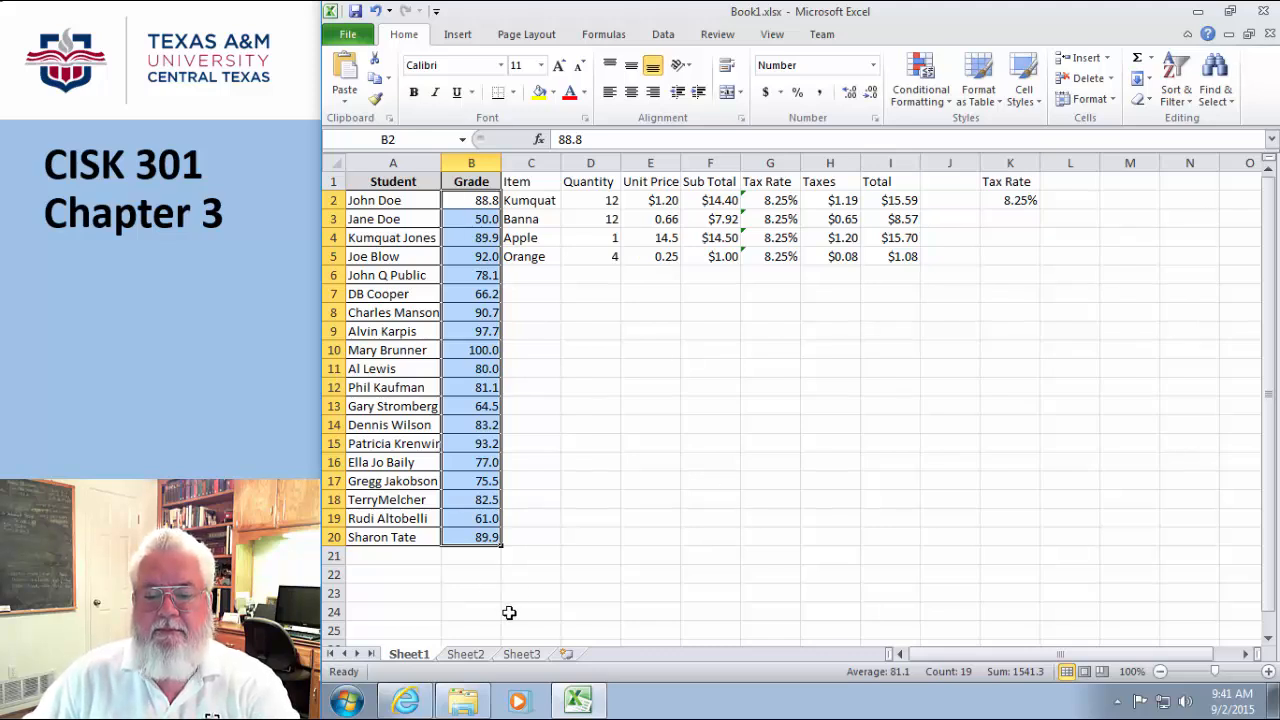
pyautogui.click(406, 139)
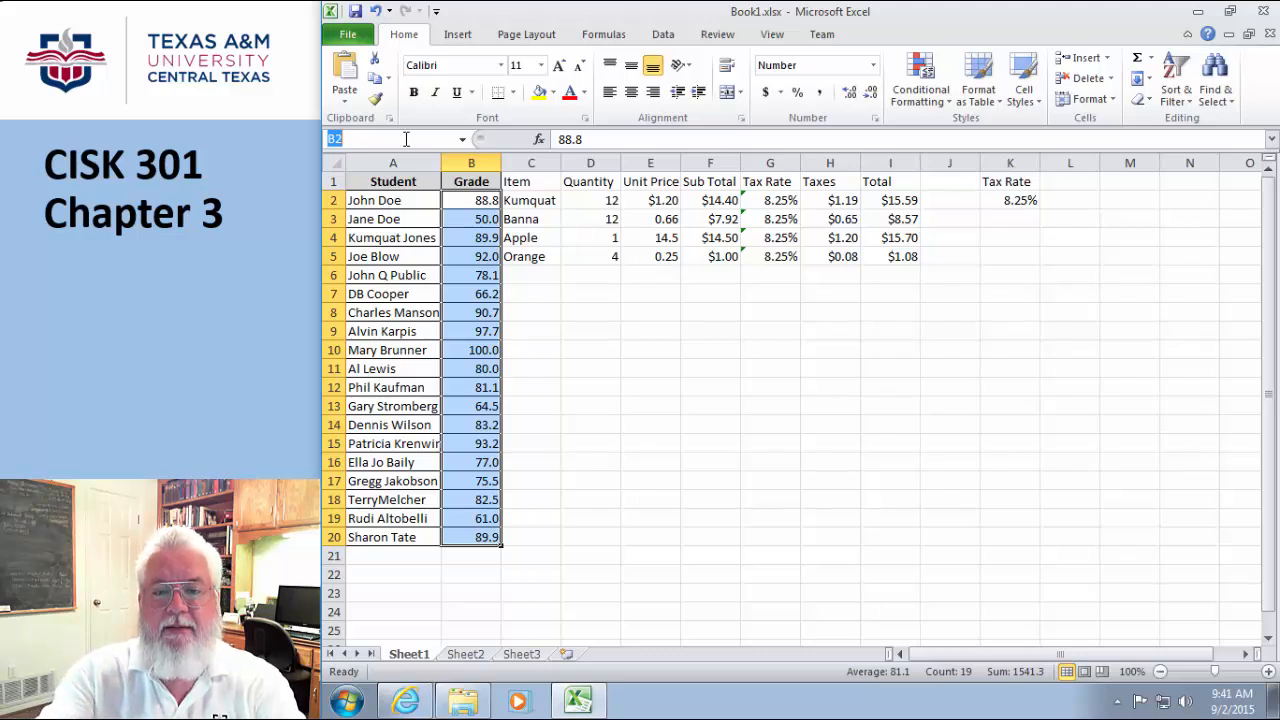
pyautogui.write('Grades')
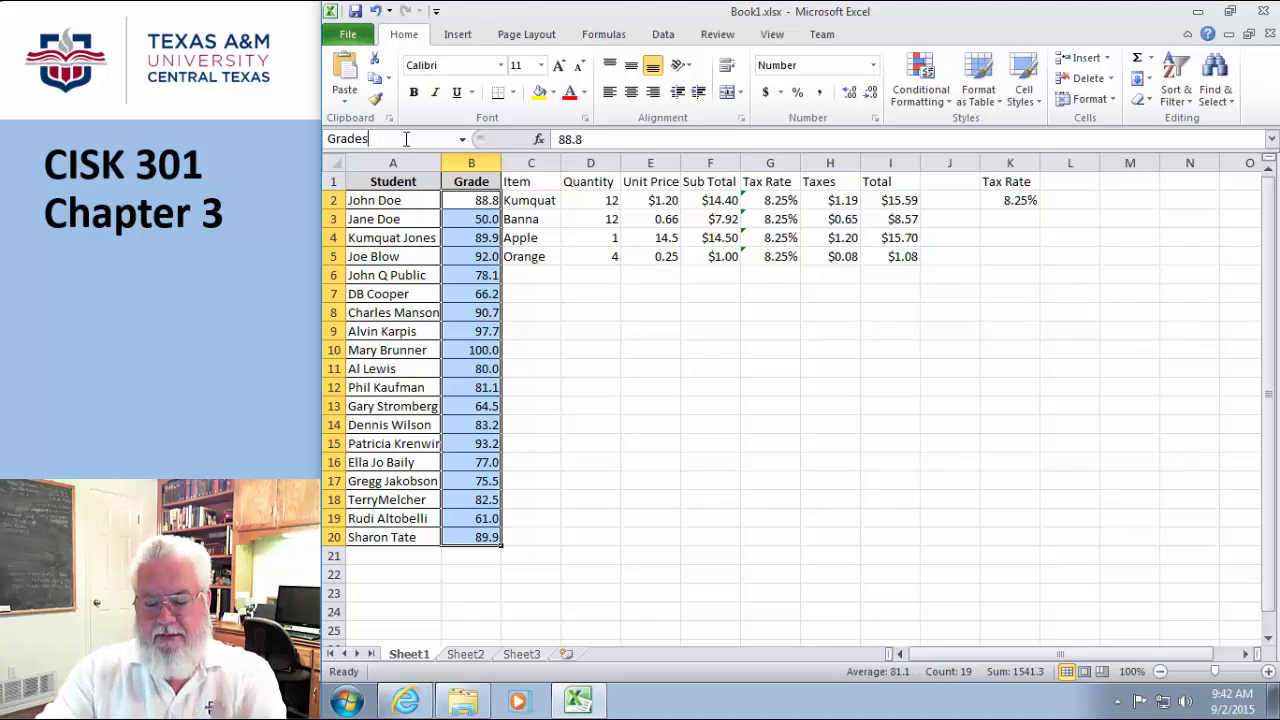
pyautogui.press('Return')
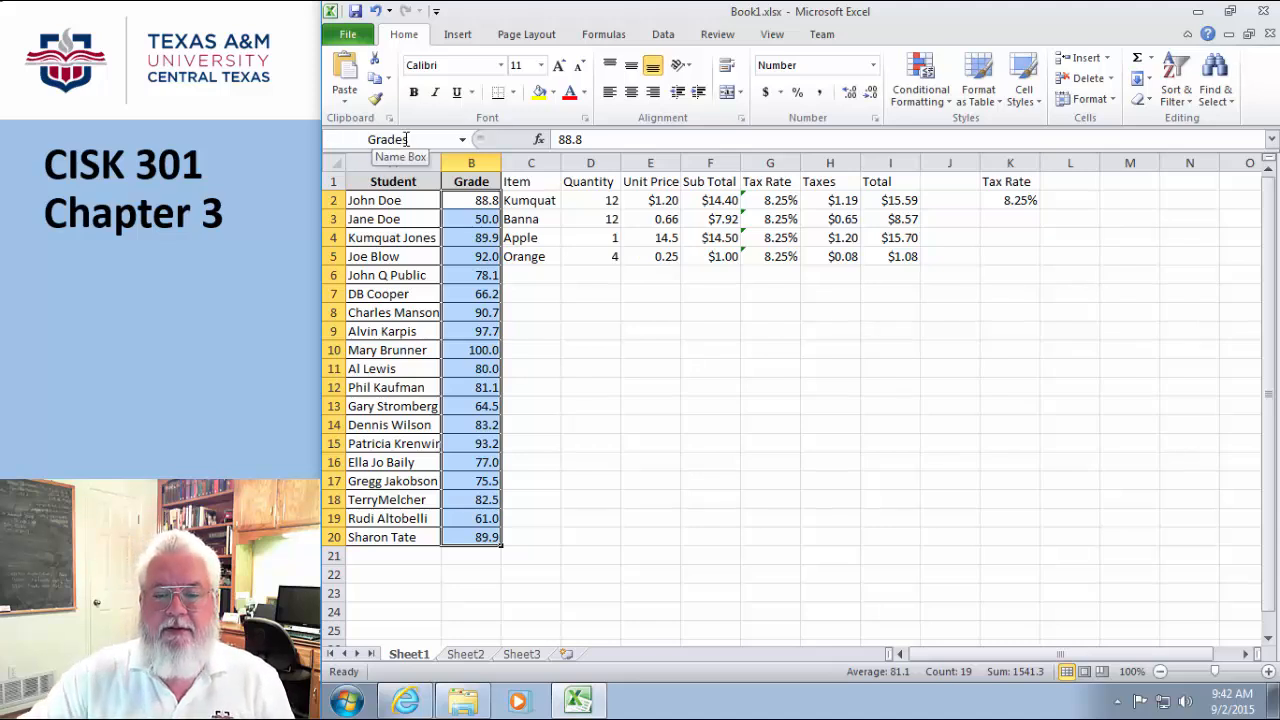
pyautogui.click(607, 343)
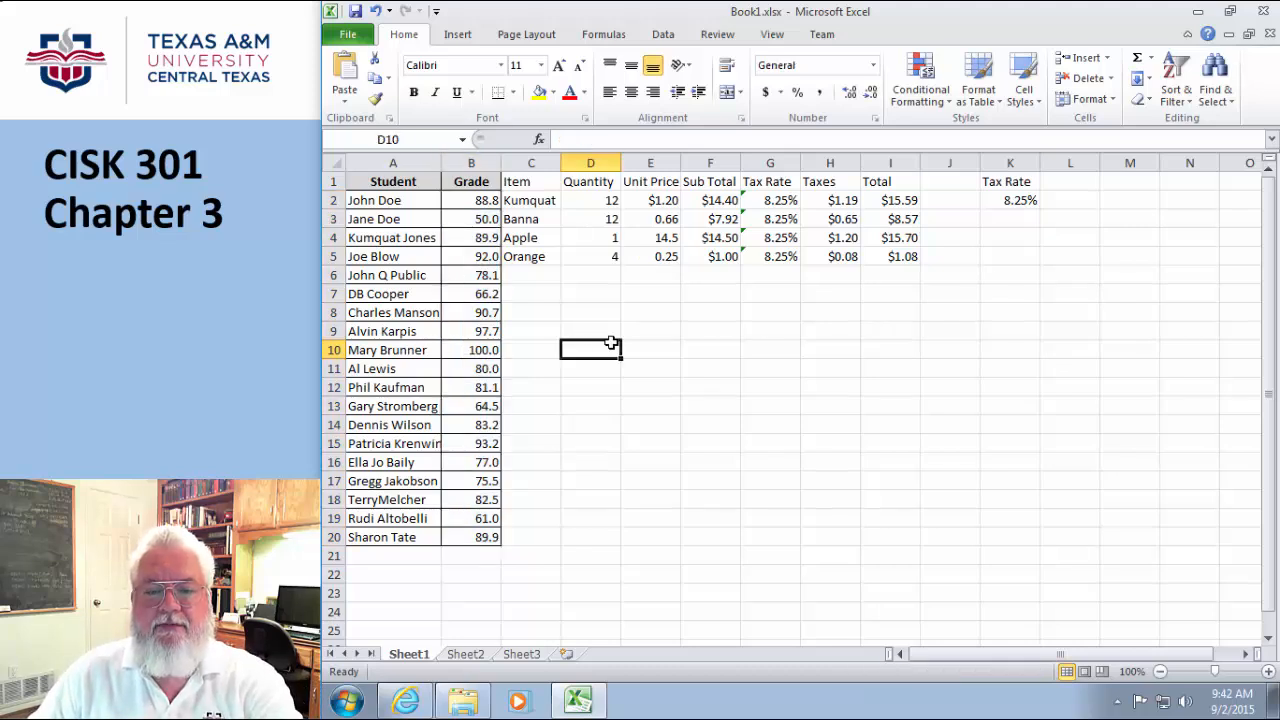
# Enter a SUM formula in B21 below the grades, trying to pick the named range Grades as its argument.
pyautogui.click(482, 556)
pyautogui.write('=SUM')
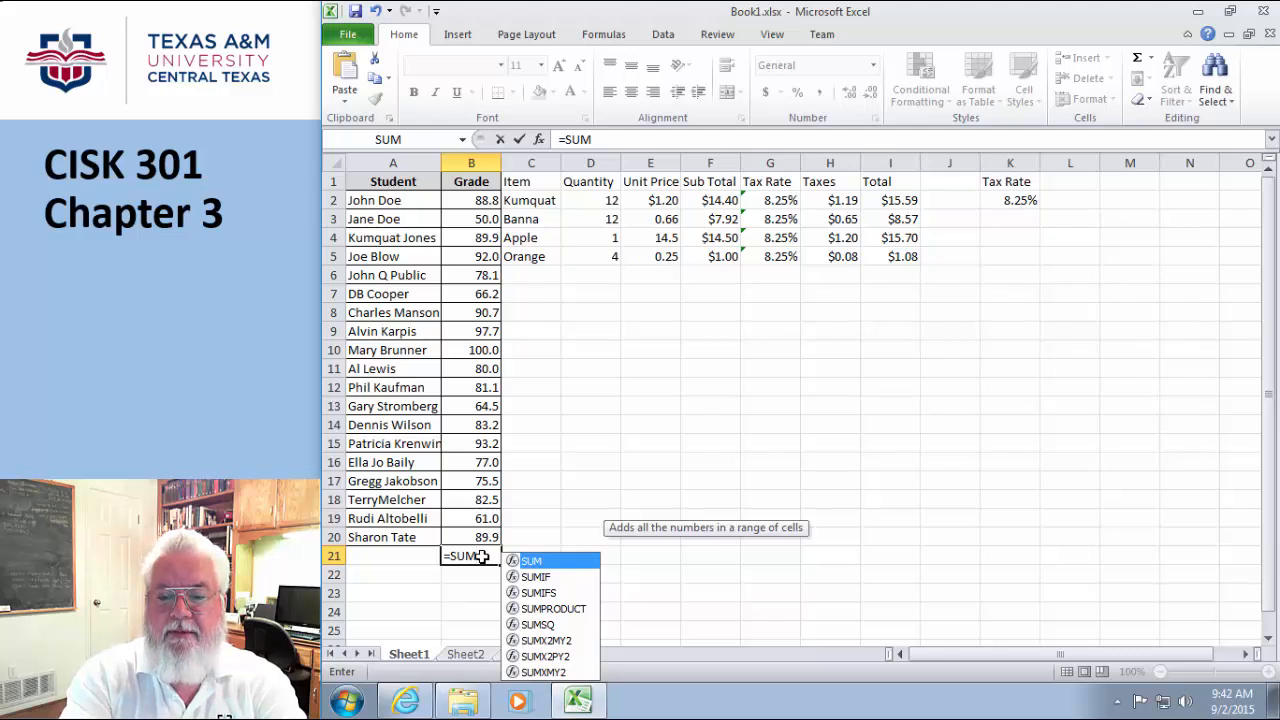
pyautogui.write('(')
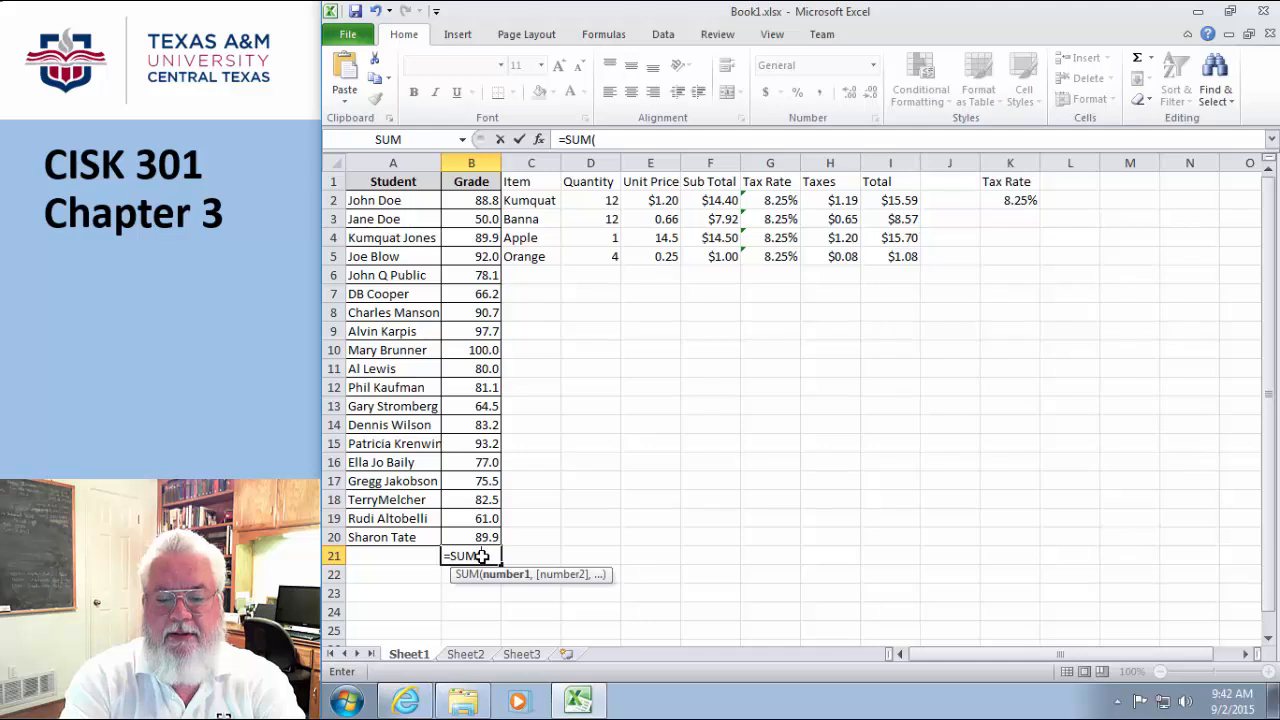
pyautogui.write('G')
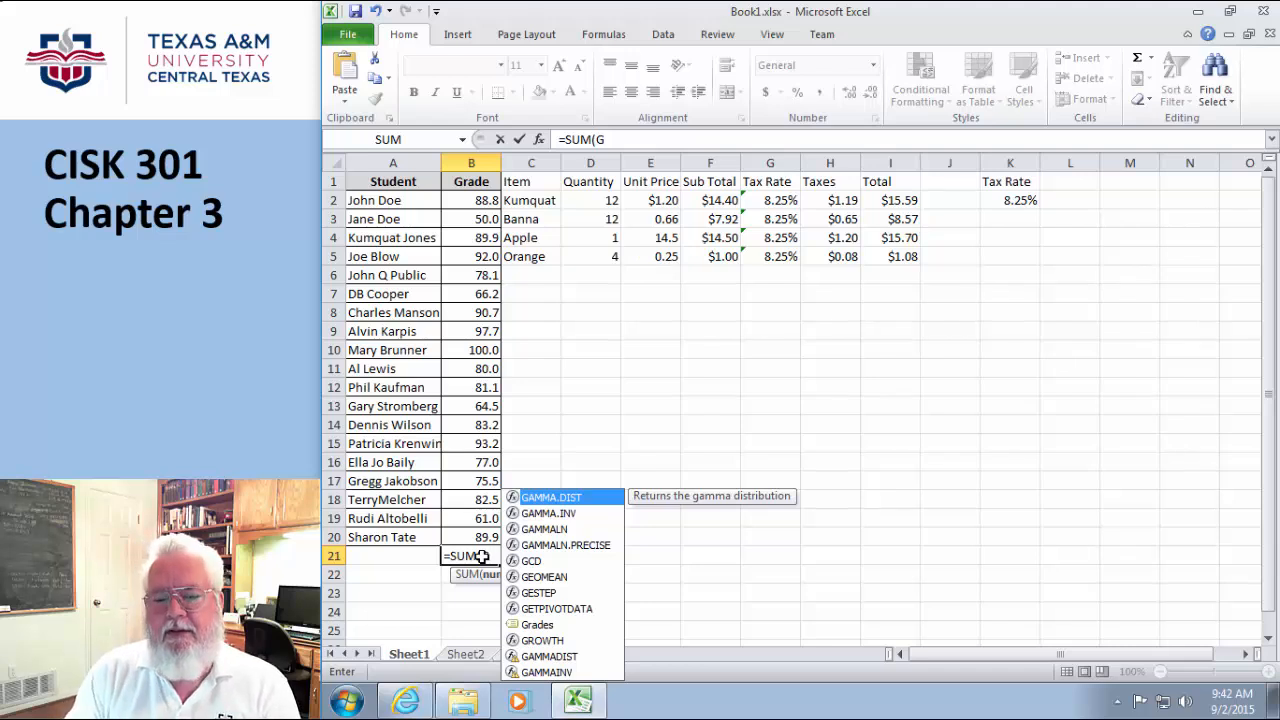
pyautogui.press('Down')
pyautogui.press('Down')
pyautogui.press('Down')
pyautogui.press('Down')
pyautogui.press('Down')
pyautogui.press('Down')
pyautogui.press('Down')
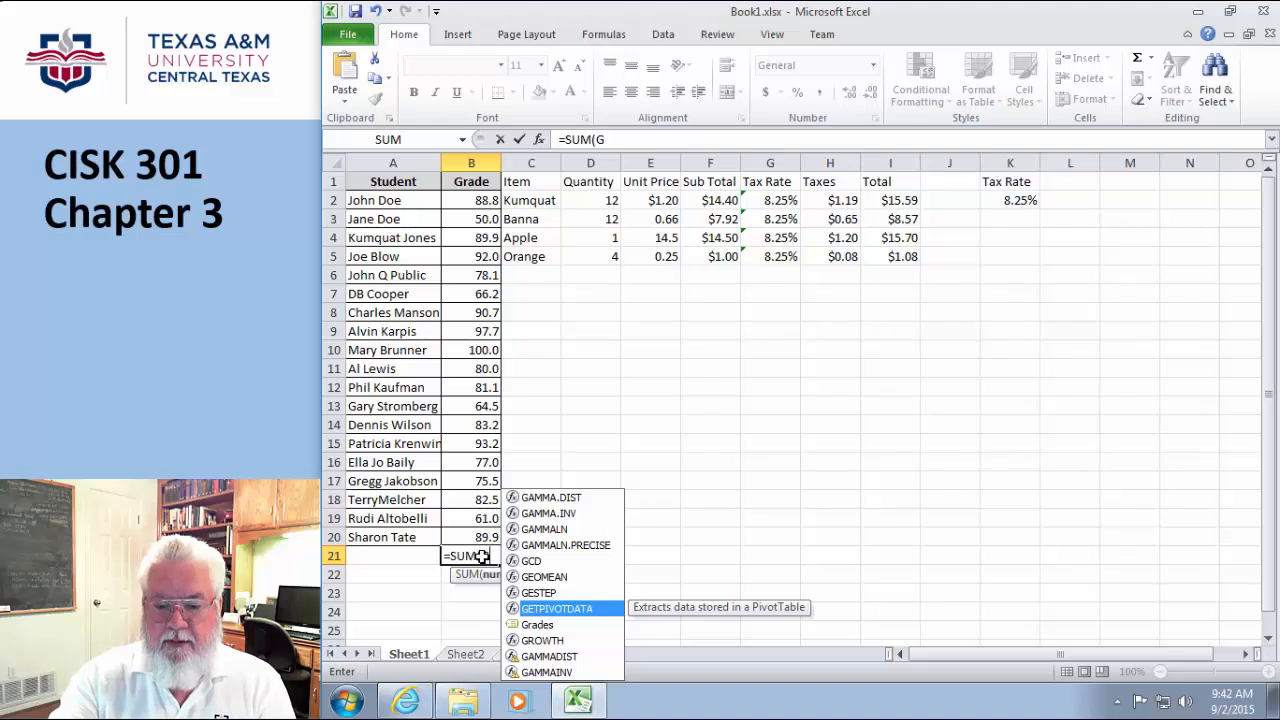
pyautogui.press('Down')
pyautogui.press('Return')
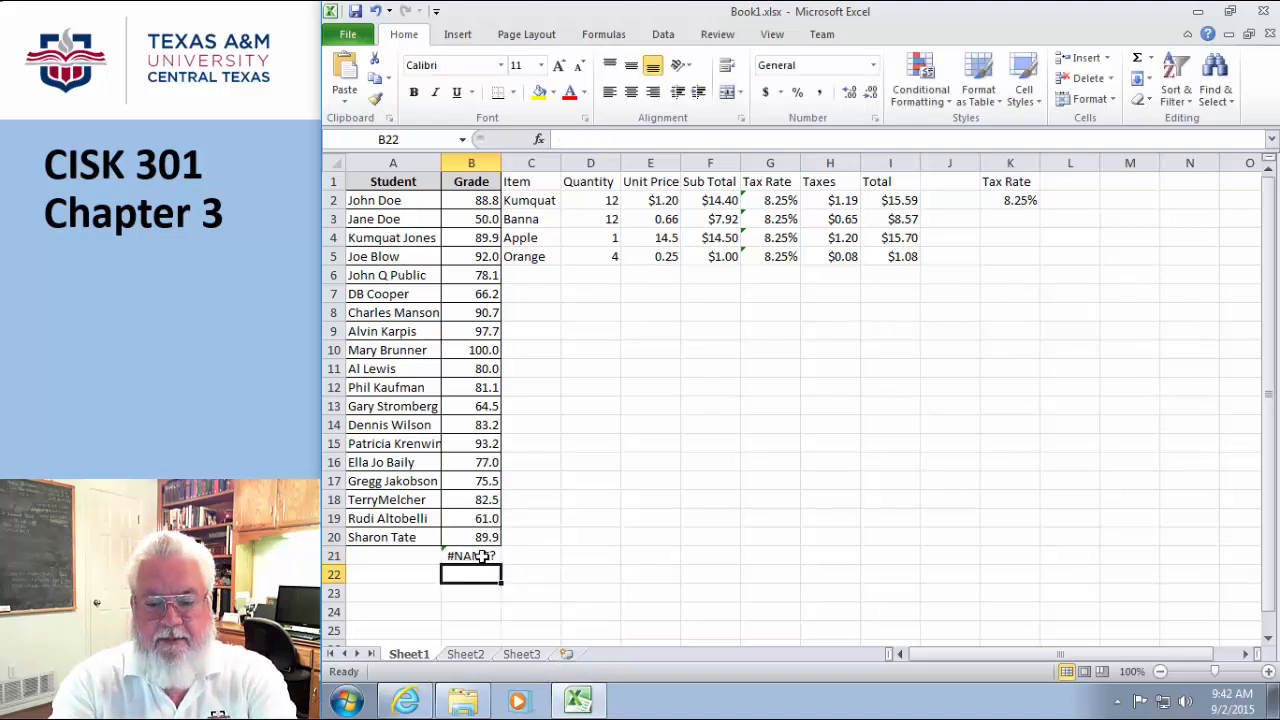
# Correct the formula in B21 to =SUM(Grades) and reselect the cell to check it.
pyautogui.click(482, 556)
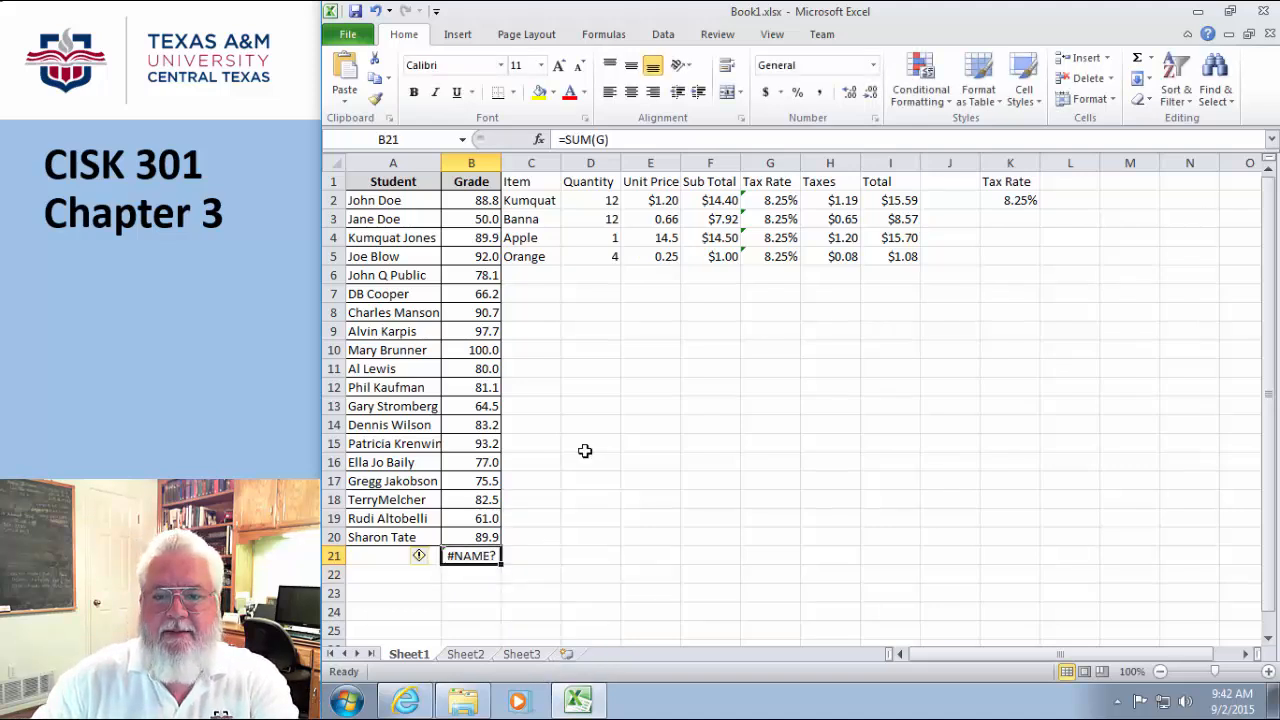
pyautogui.click(604, 139)
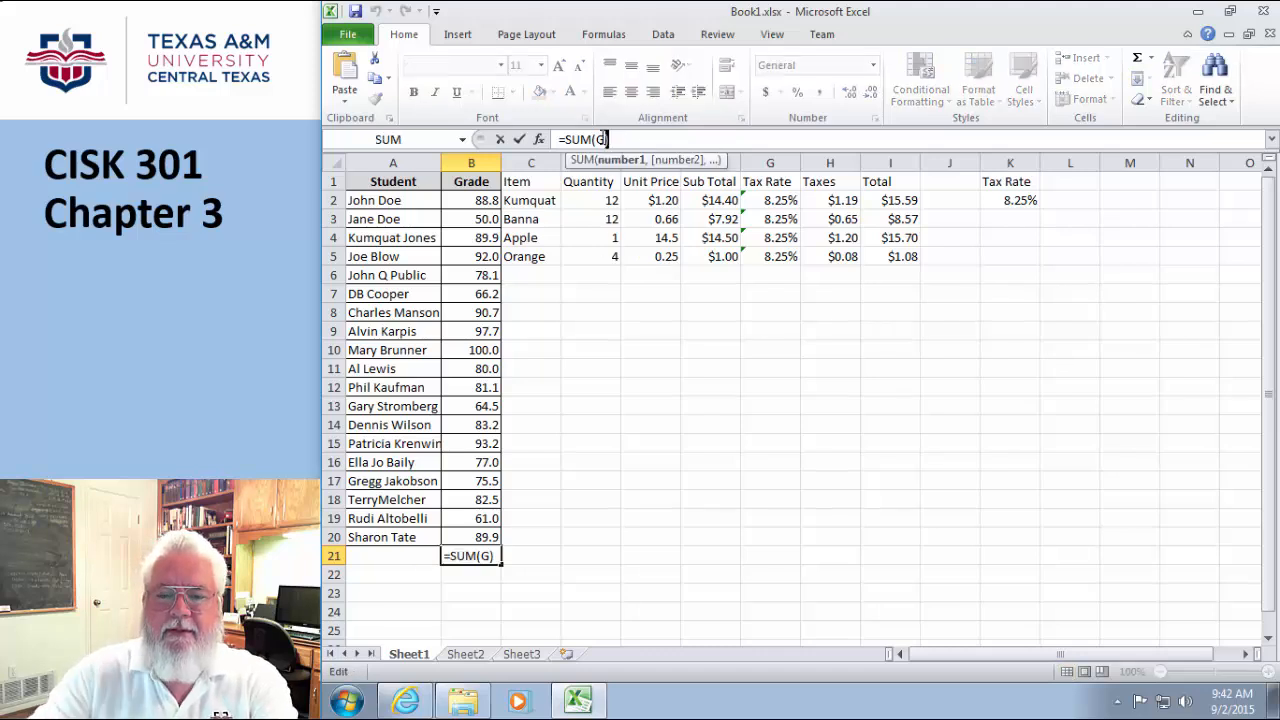
pyautogui.write('rades')
pyautogui.press('Return')
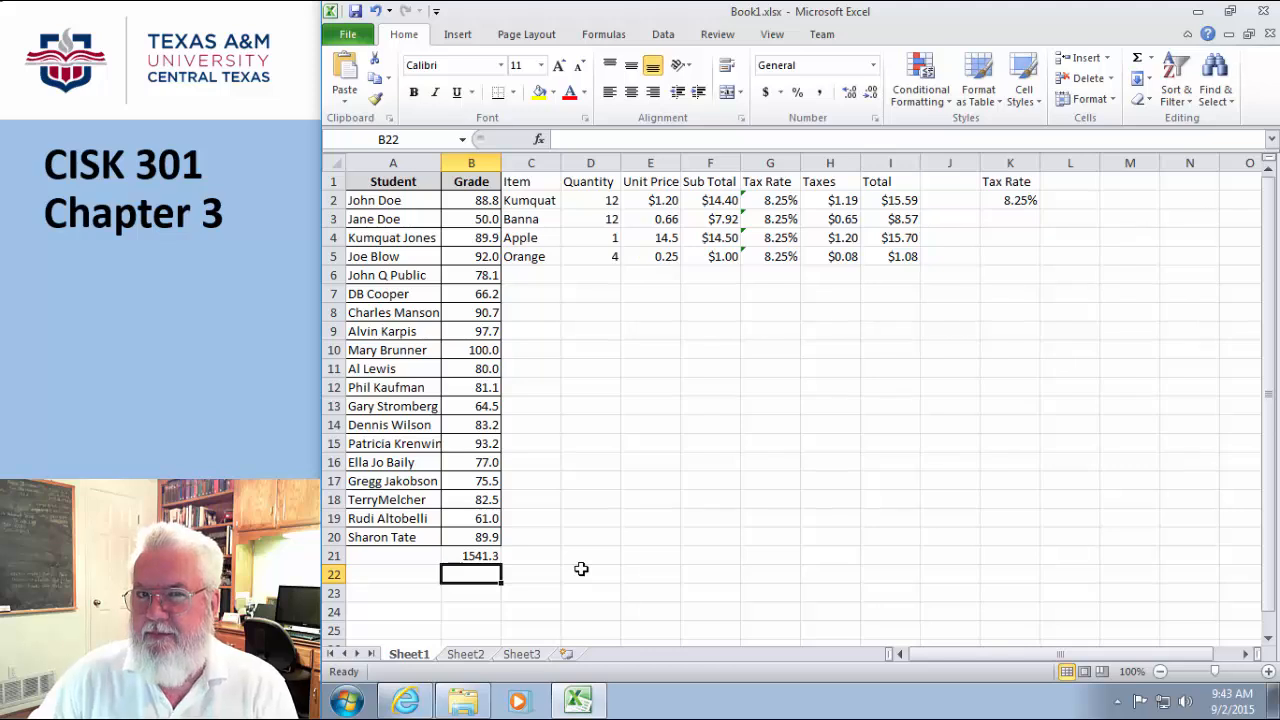
pyautogui.click(484, 556)
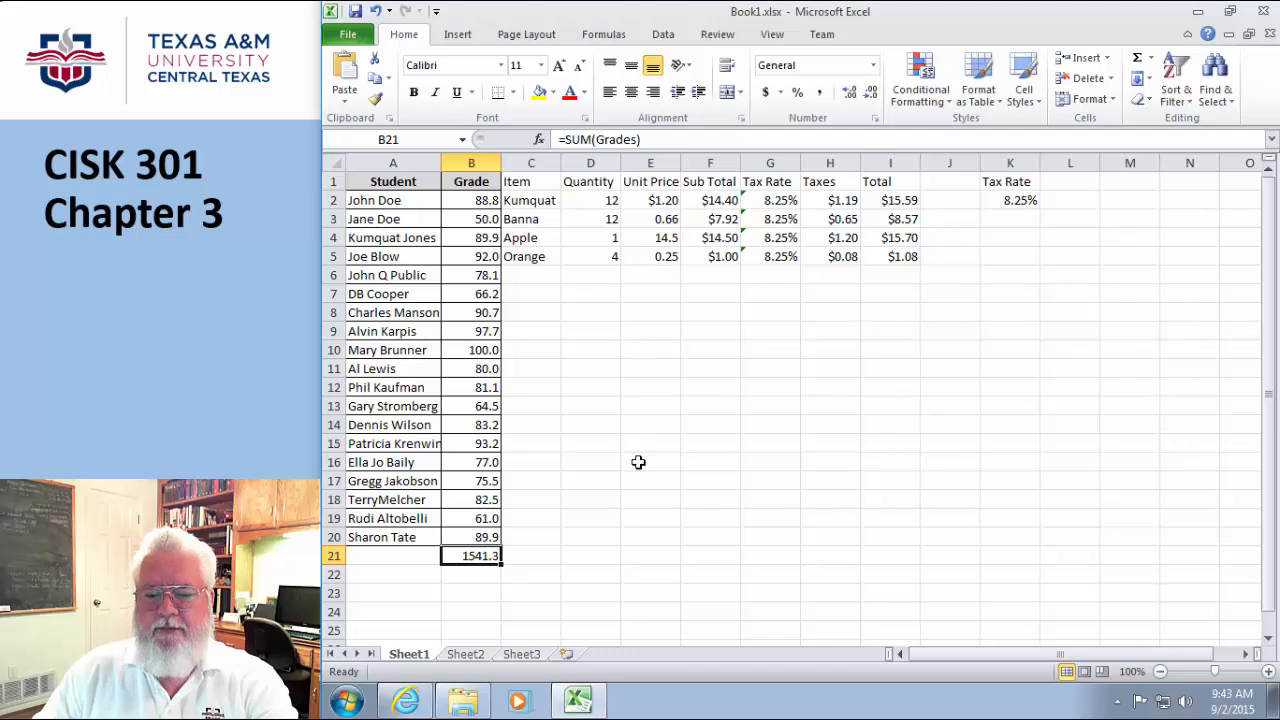
# Enter =SUM(D6:D14,F6:F14,H6:H14,J6:J14) in cell E21 and reselect the cell to check the formula.
pyautogui.click(647, 557)
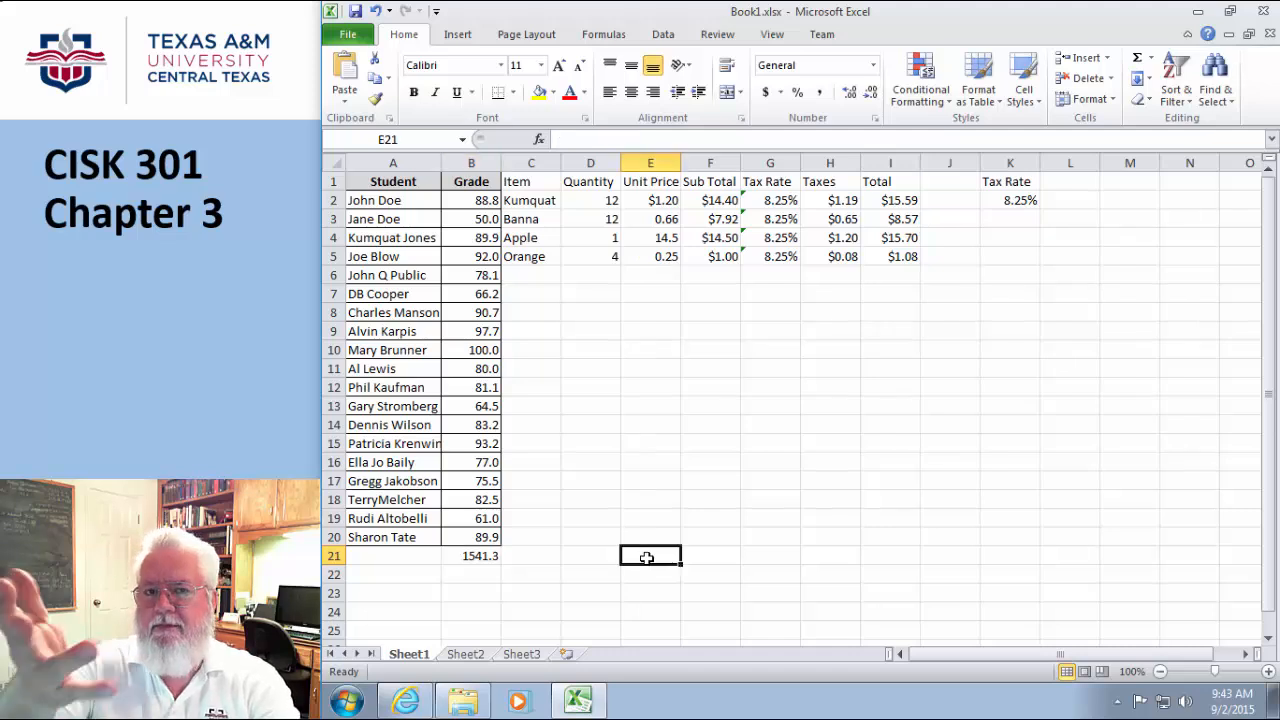
pyautogui.write('=S')
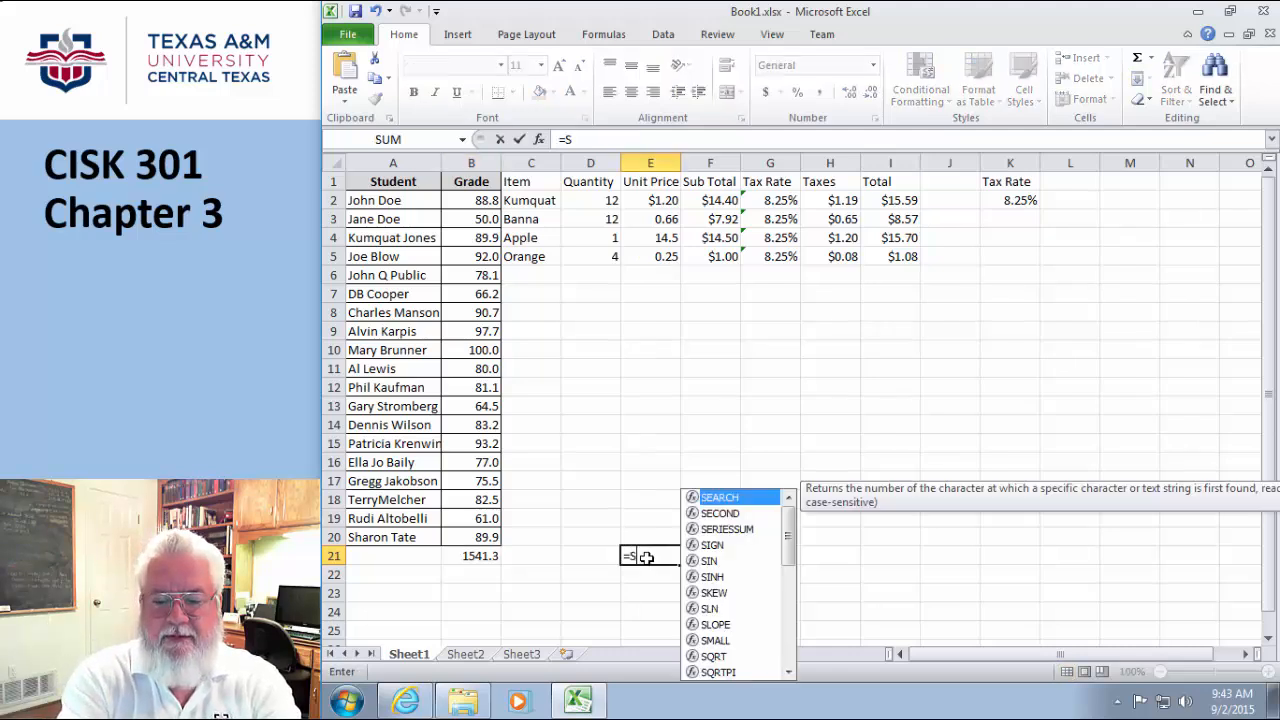
pyautogui.write('UM(')
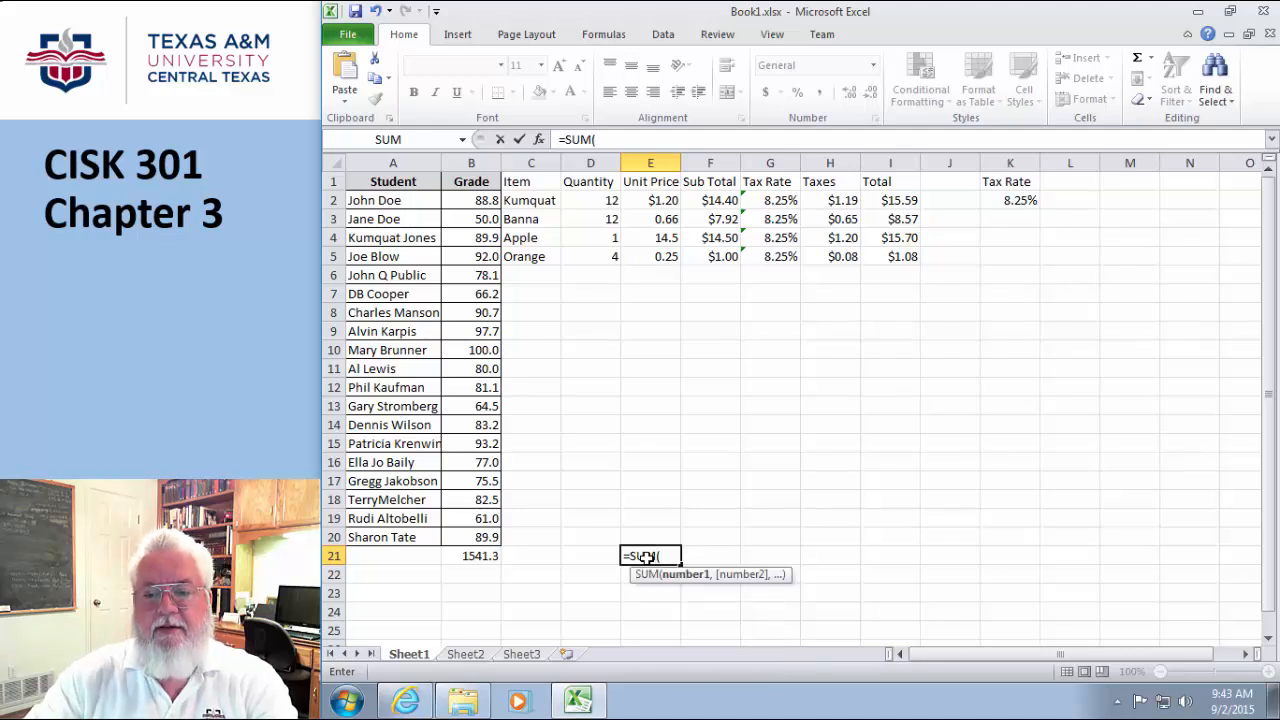
pyautogui.moveTo(606, 272); pyautogui.dragTo(607, 419)
pyautogui.write(',')
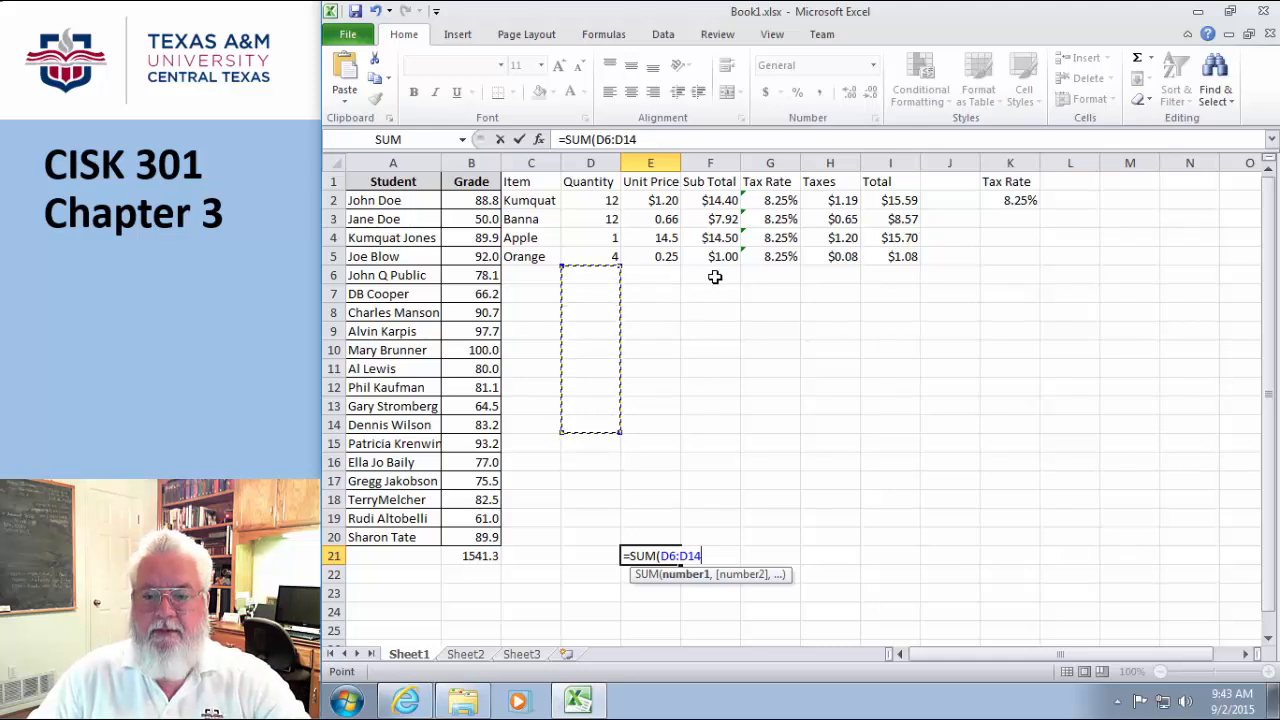
pyautogui.moveTo(714, 274); pyautogui.dragTo(714, 426)
pyautogui.write(',')
pyautogui.moveTo(820, 272); pyautogui.dragTo(826, 423)
pyautogui.write(',')
pyautogui.moveTo(931, 275); pyautogui.dragTo(936, 428)
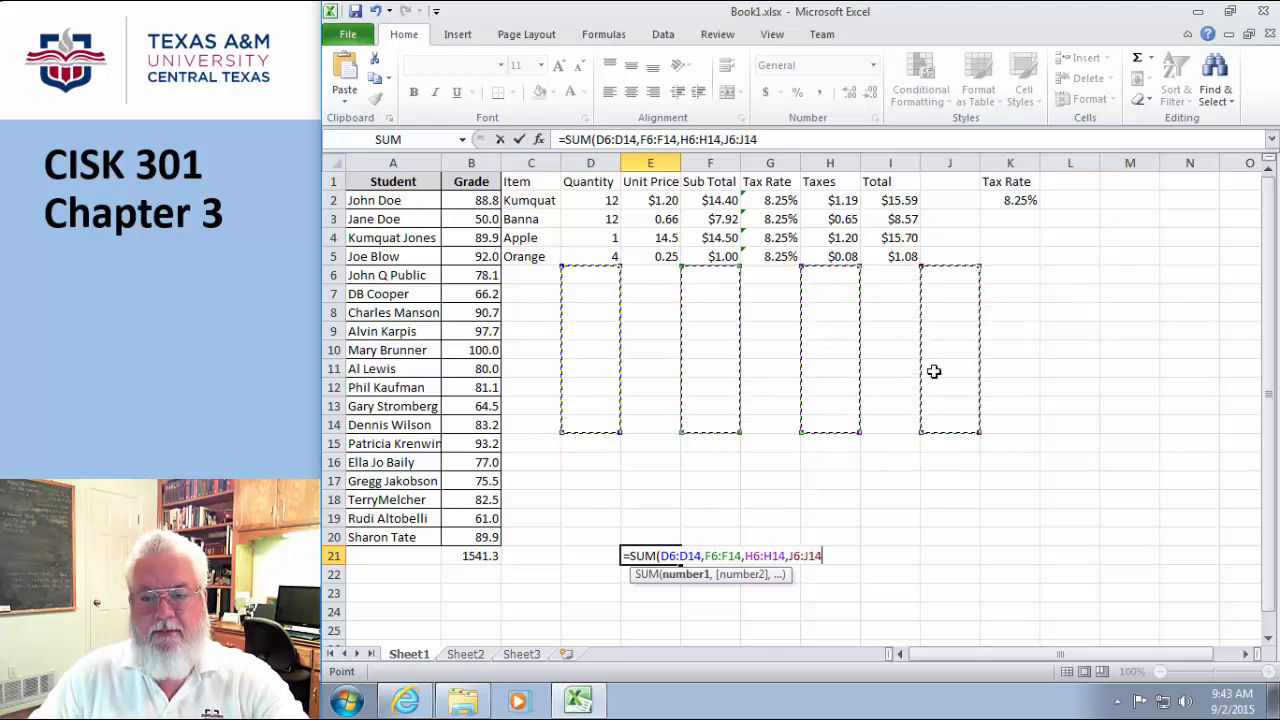
pyautogui.click(774, 141)
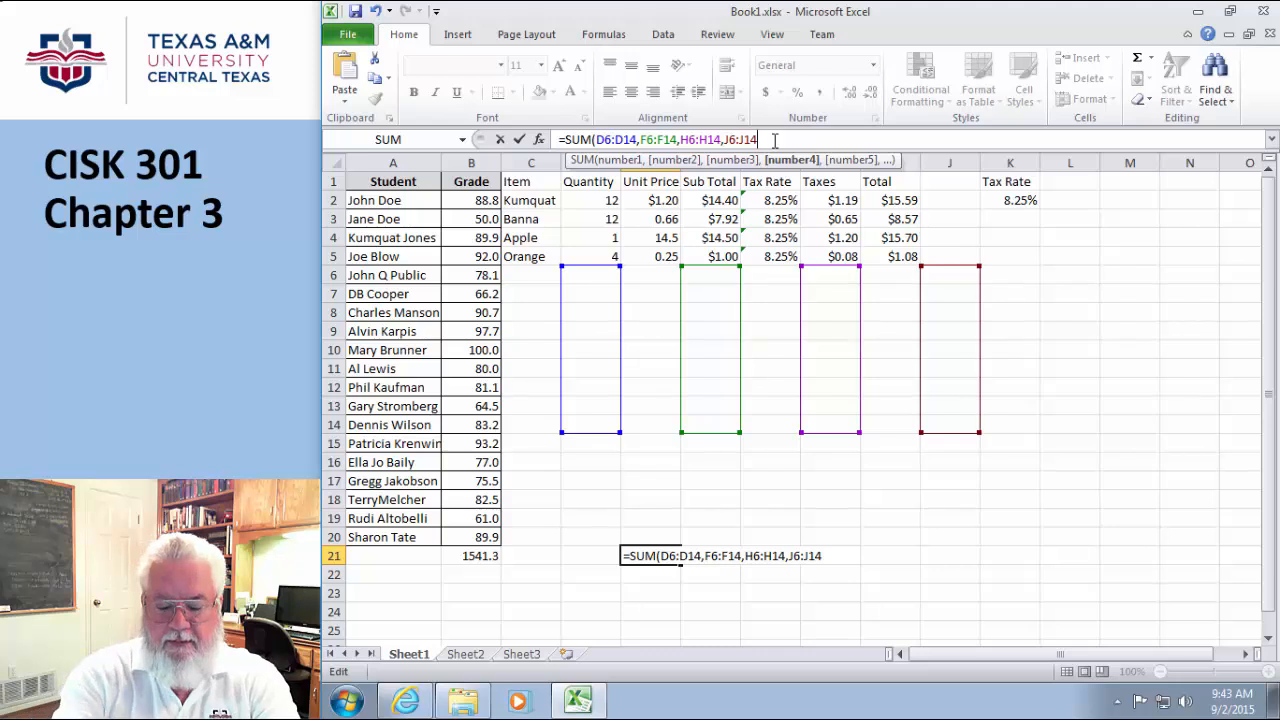
pyautogui.write(')')
pyautogui.press('Return')
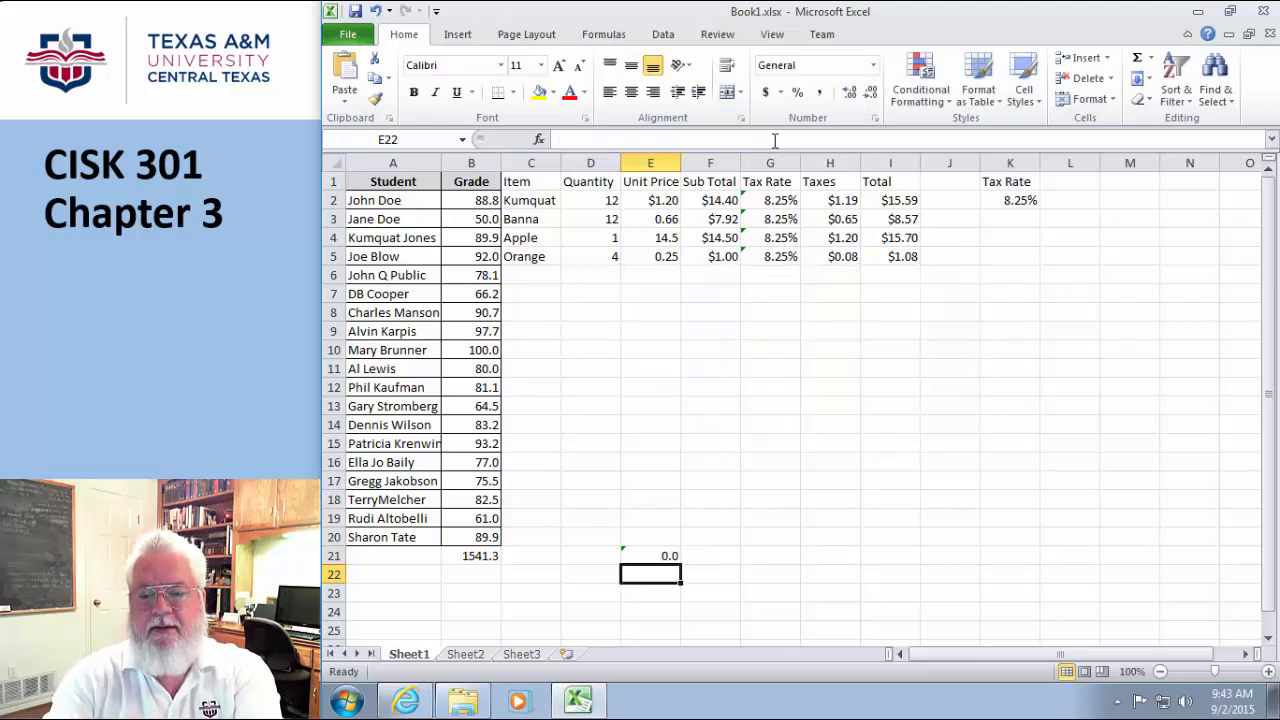
pyautogui.click(668, 556)
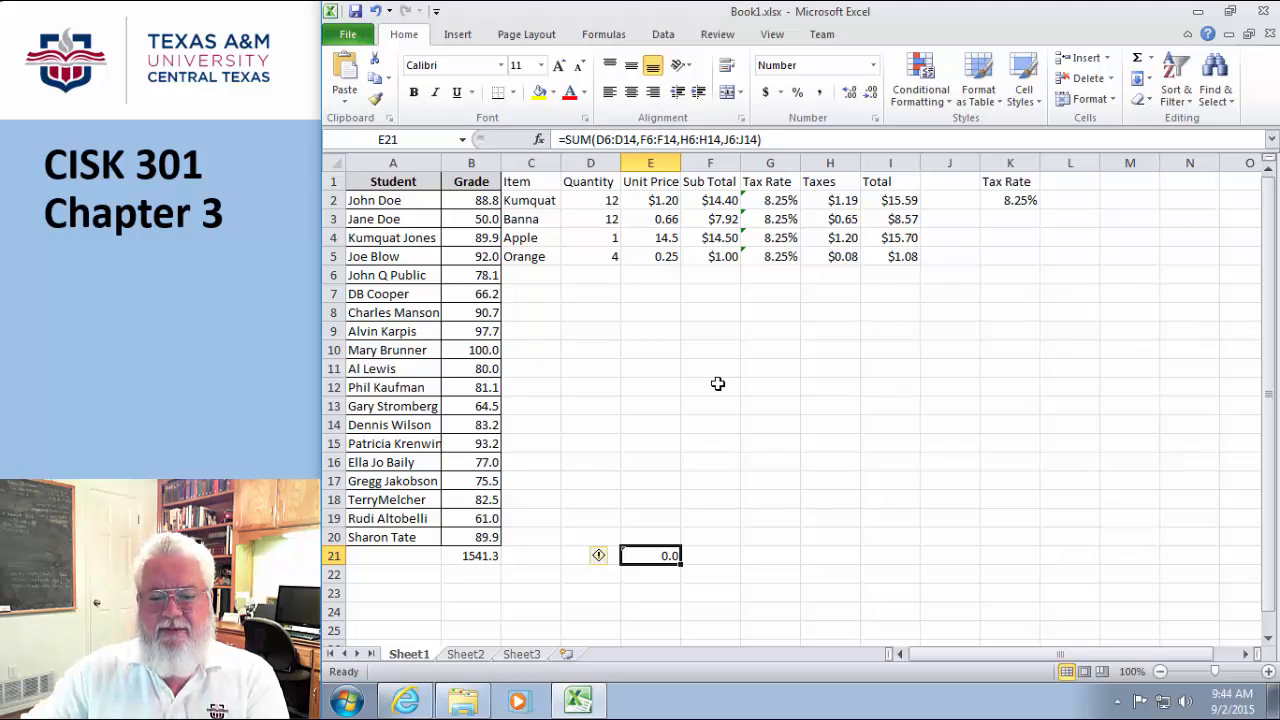
# Check the named-range formula in B21 below the grades and clear the cell.
pyautogui.click(466, 555)
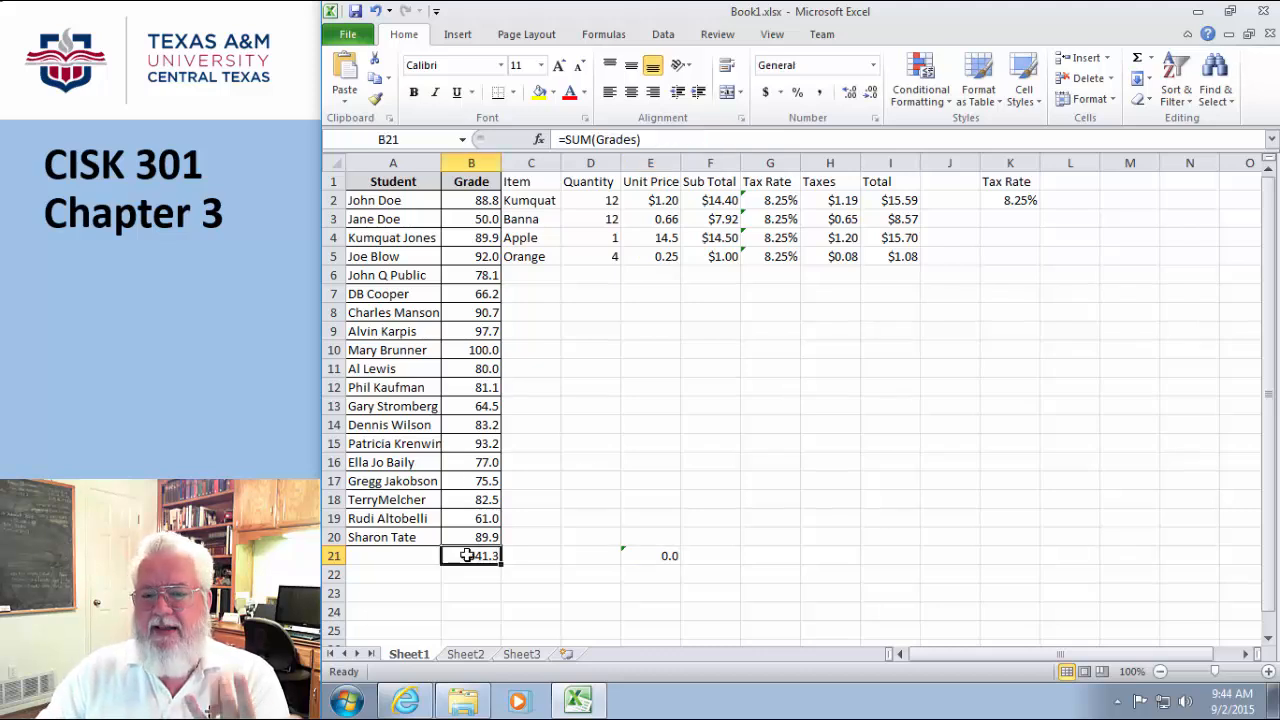
pyautogui.click(601, 590)
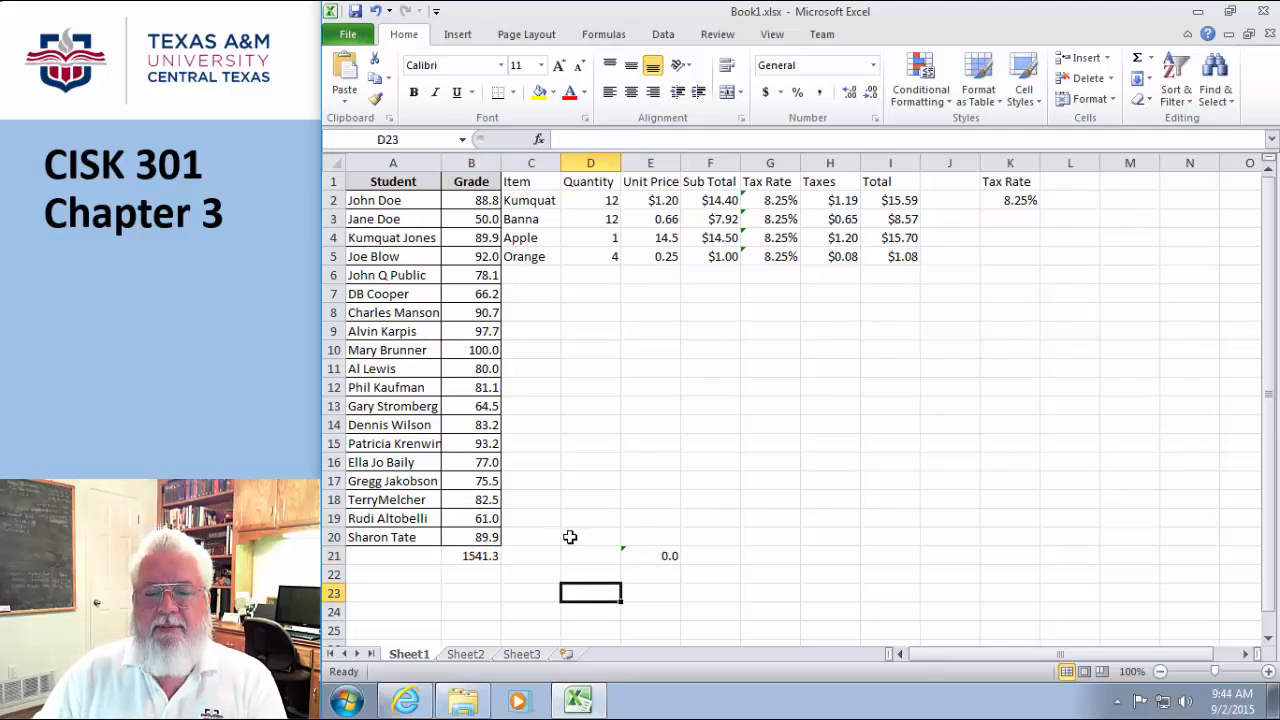
pyautogui.click(479, 560)
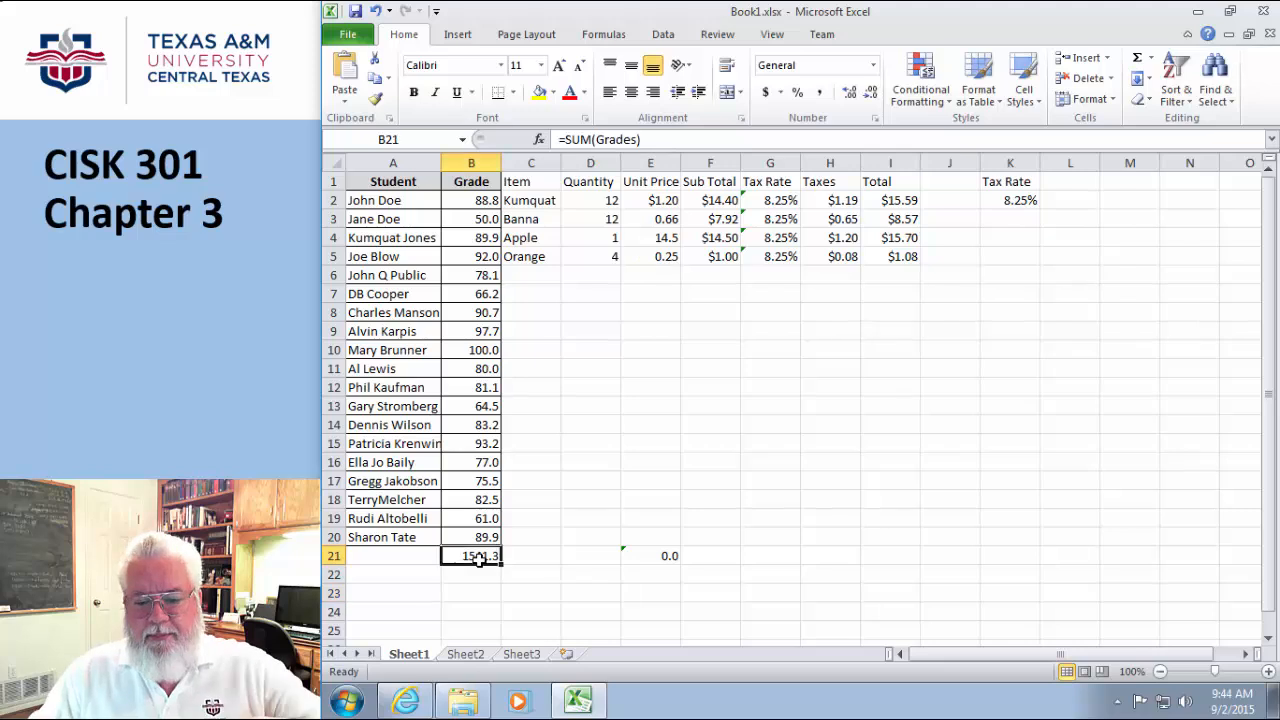
pyautogui.press('Delete')
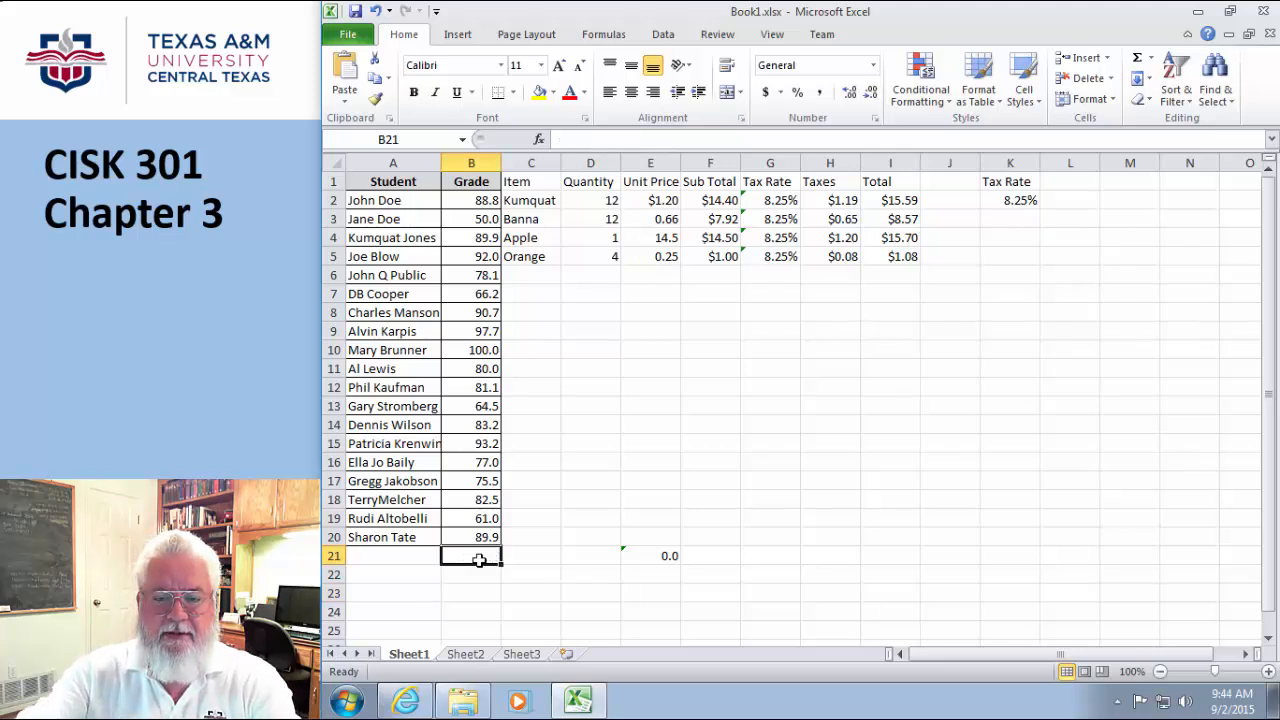
# Enter a SUM formula in B21, selecting the grades B2:B20 in the sheet as its argument.
pyautogui.write('=suM')
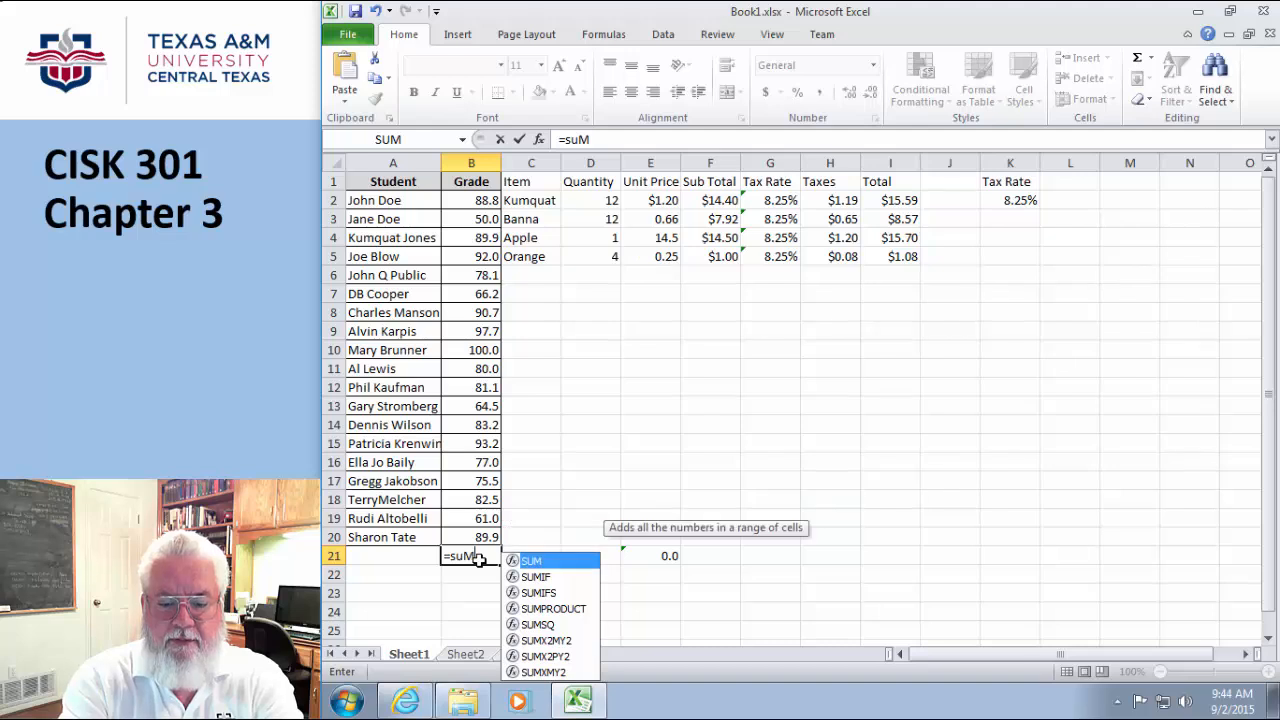
pyautogui.press('BackSpace')
pyautogui.write('m(')
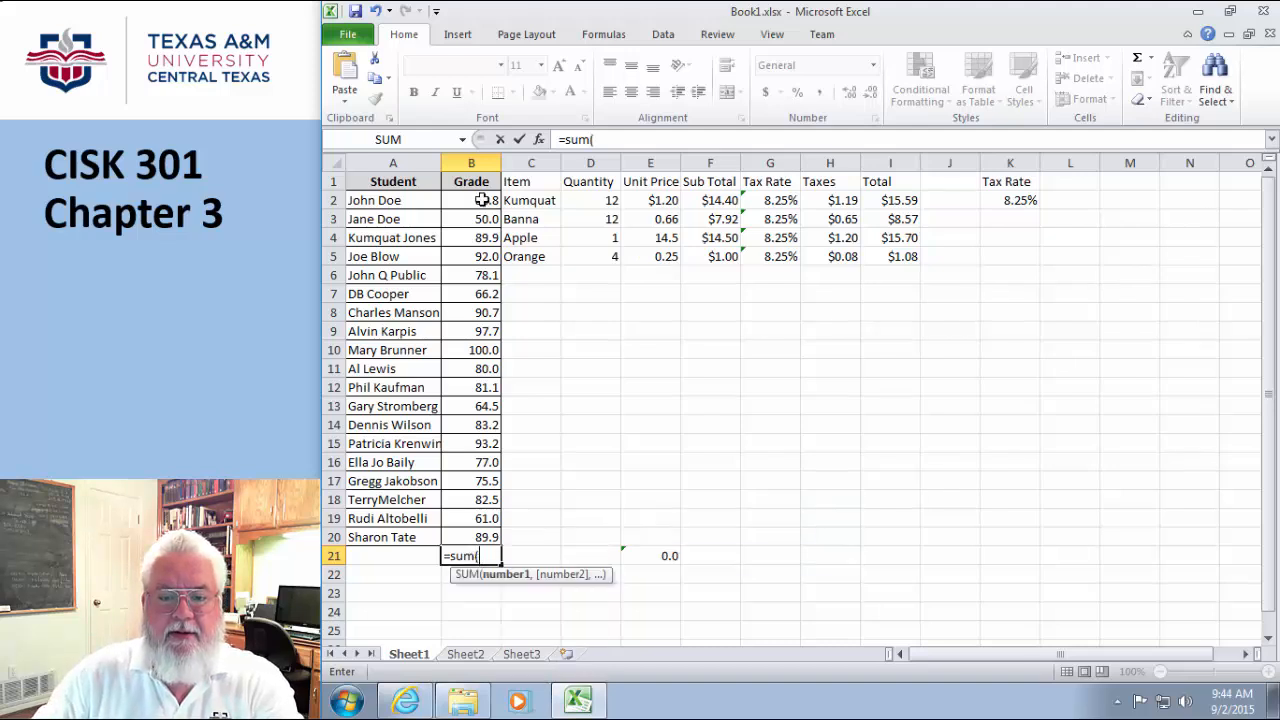
pyautogui.moveTo(478, 200); pyautogui.dragTo(467, 531)
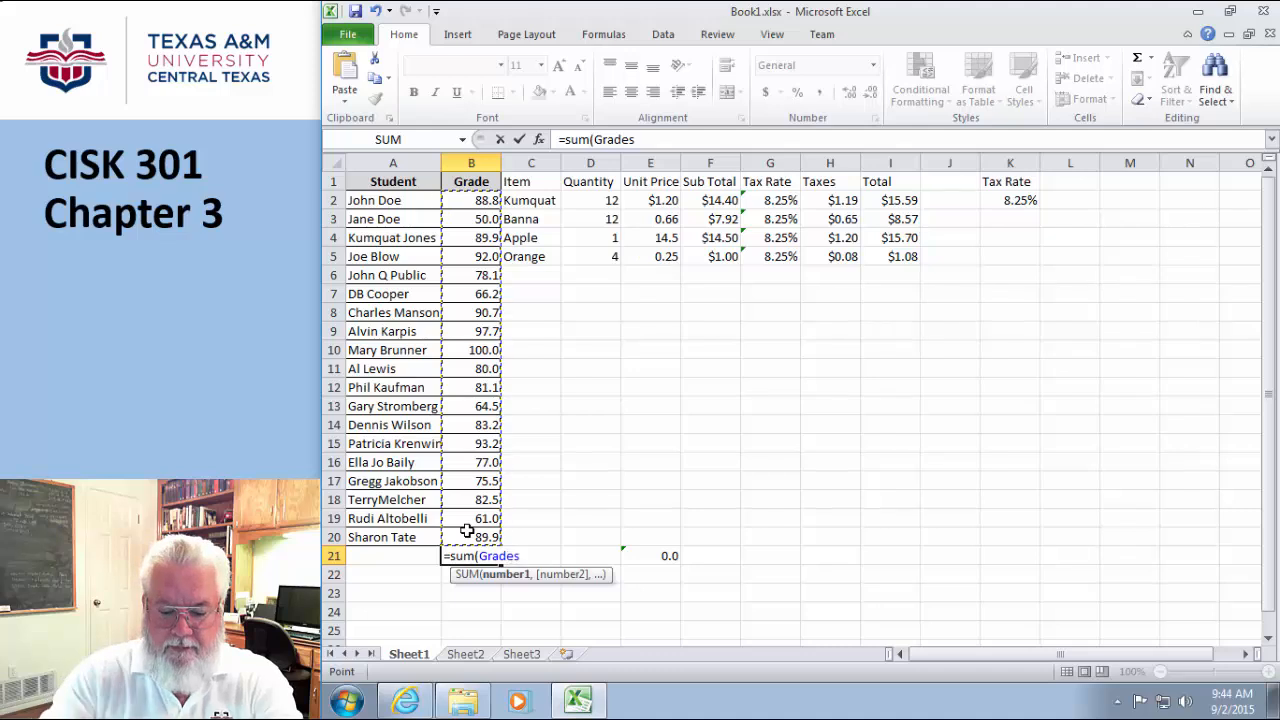
pyautogui.write(')')
pyautogui.press('Return')
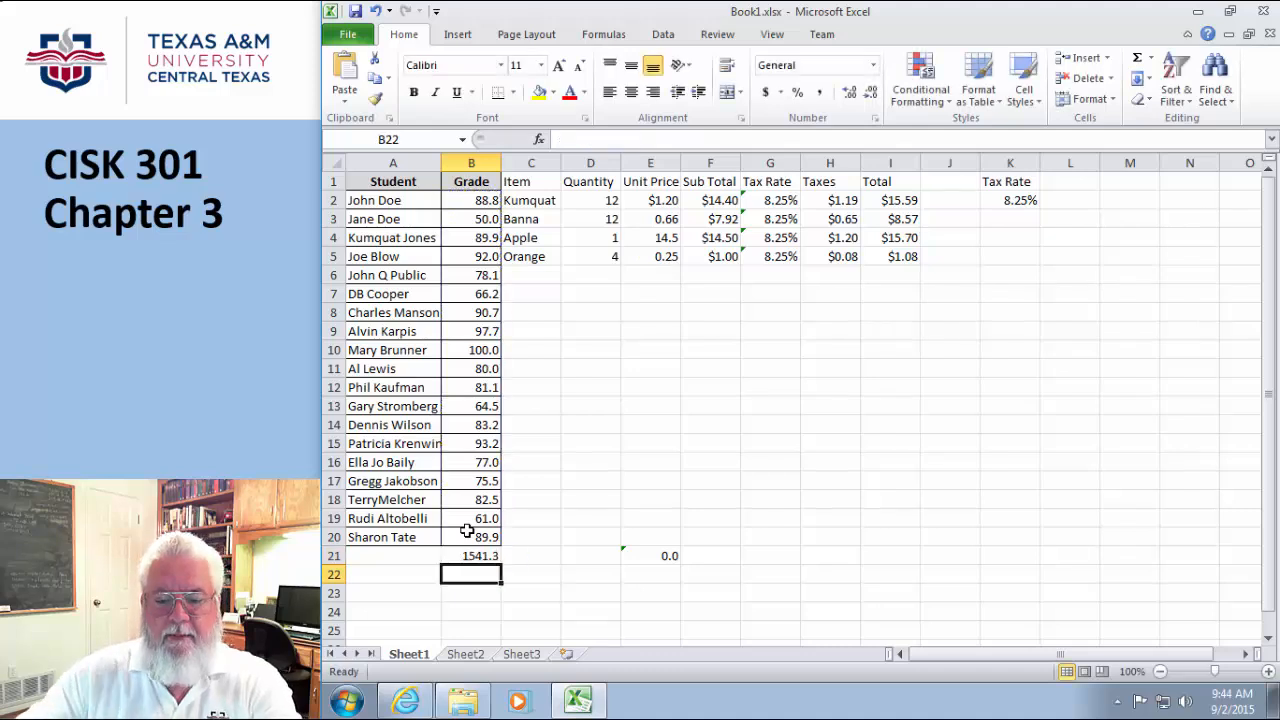
pyautogui.click(812, 437)
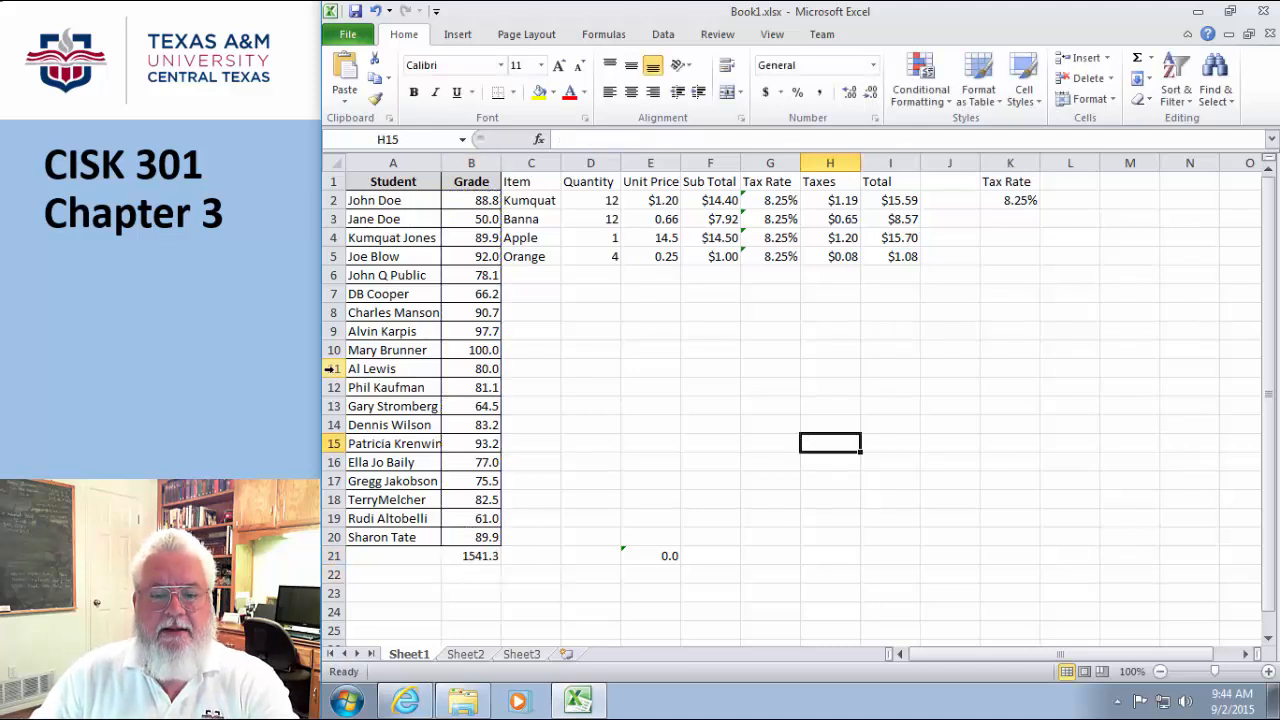
# Check the formula in B21 and insert a new row above row 21.
pyautogui.click(485, 556)
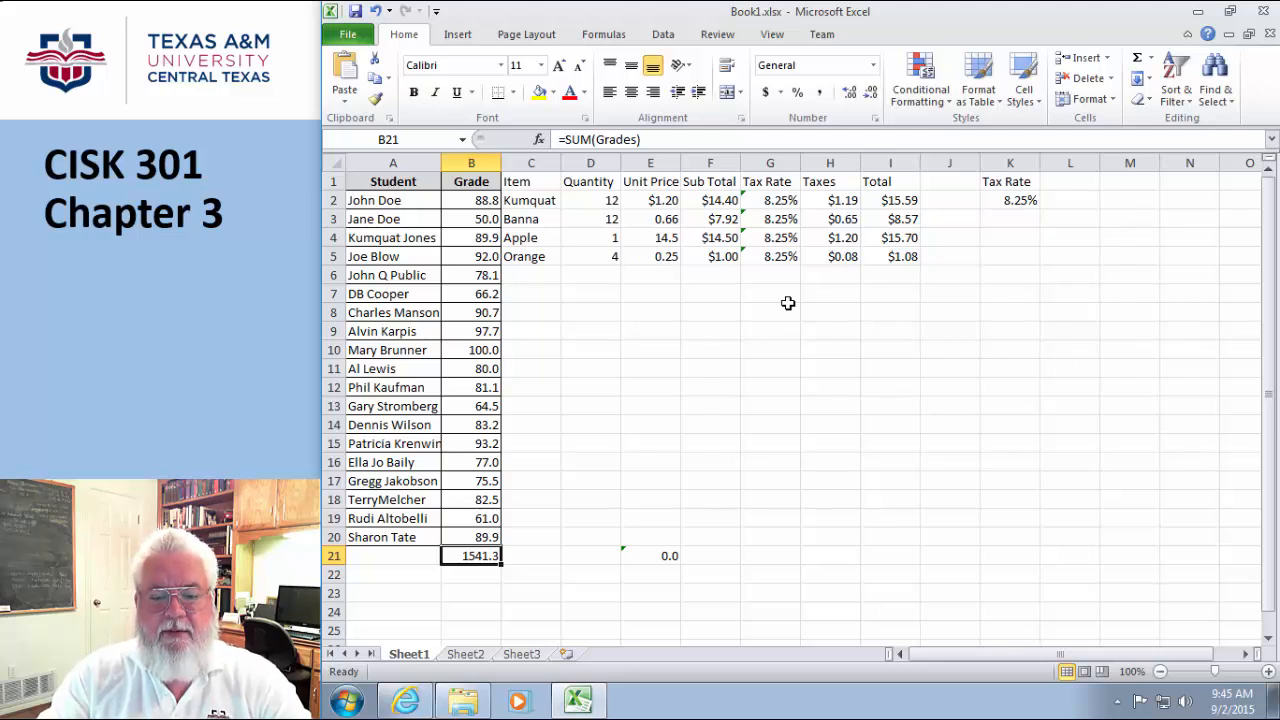
pyautogui.click(333, 556)
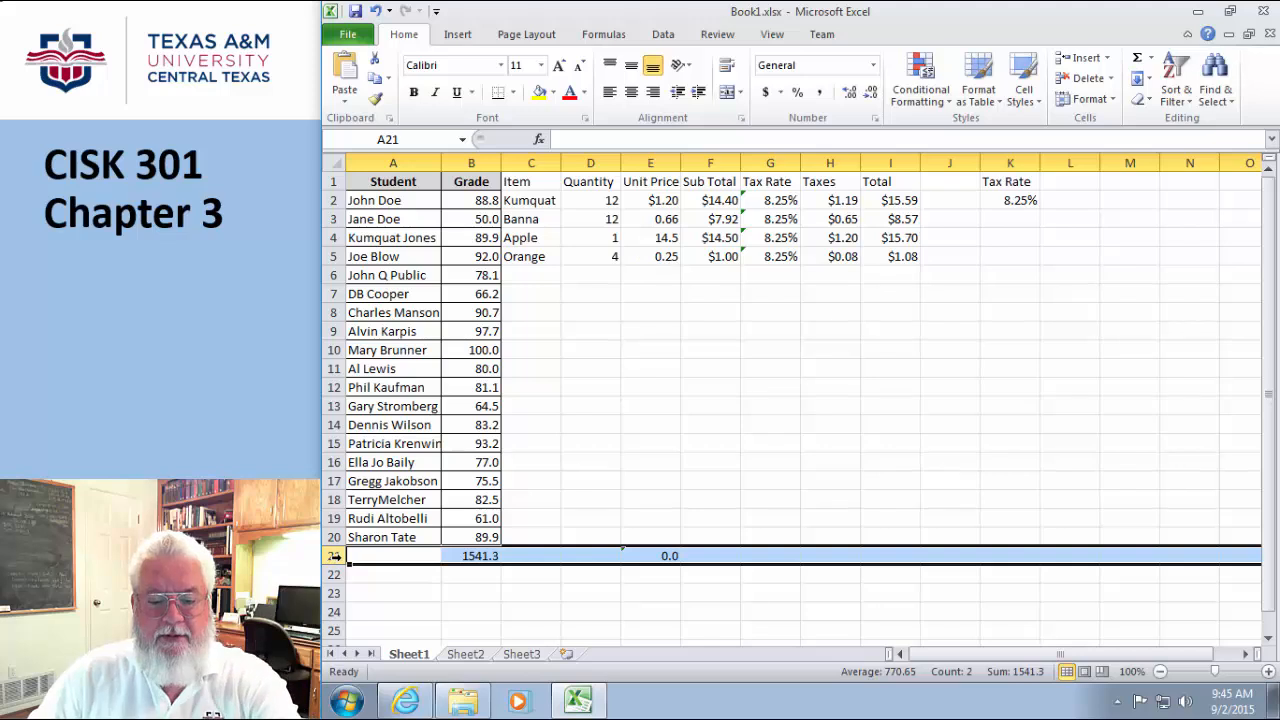
pyautogui.rightClick(333, 556)
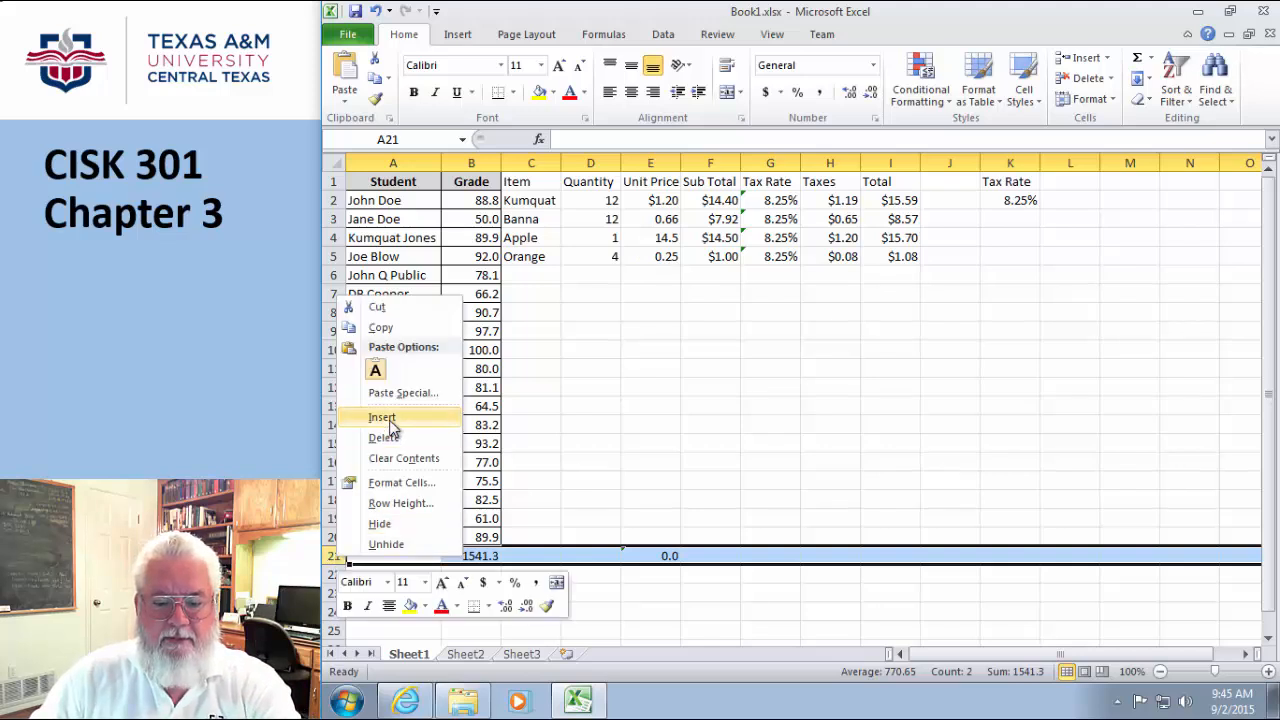
pyautogui.click(390, 420)
# Add another student in row 21, entering the student's name in A21 and the grade 44.4 in B21.
pyautogui.click(378, 553)
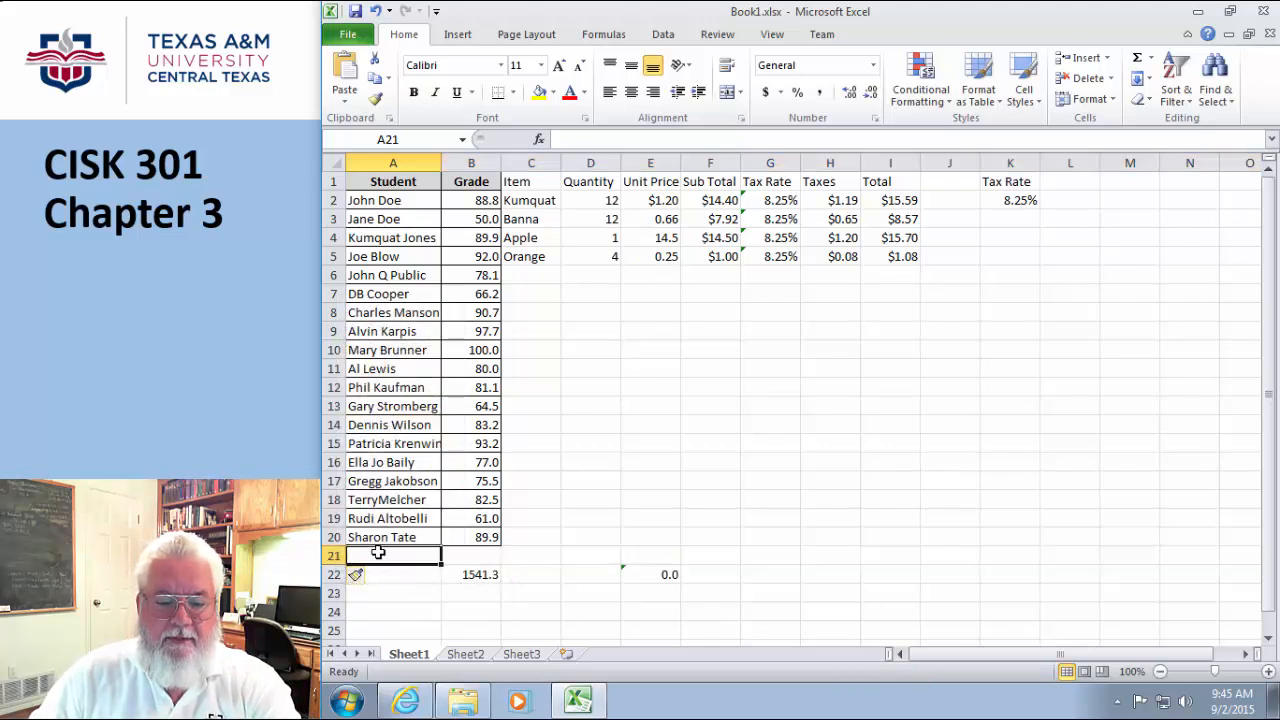
pyautogui.write('J')
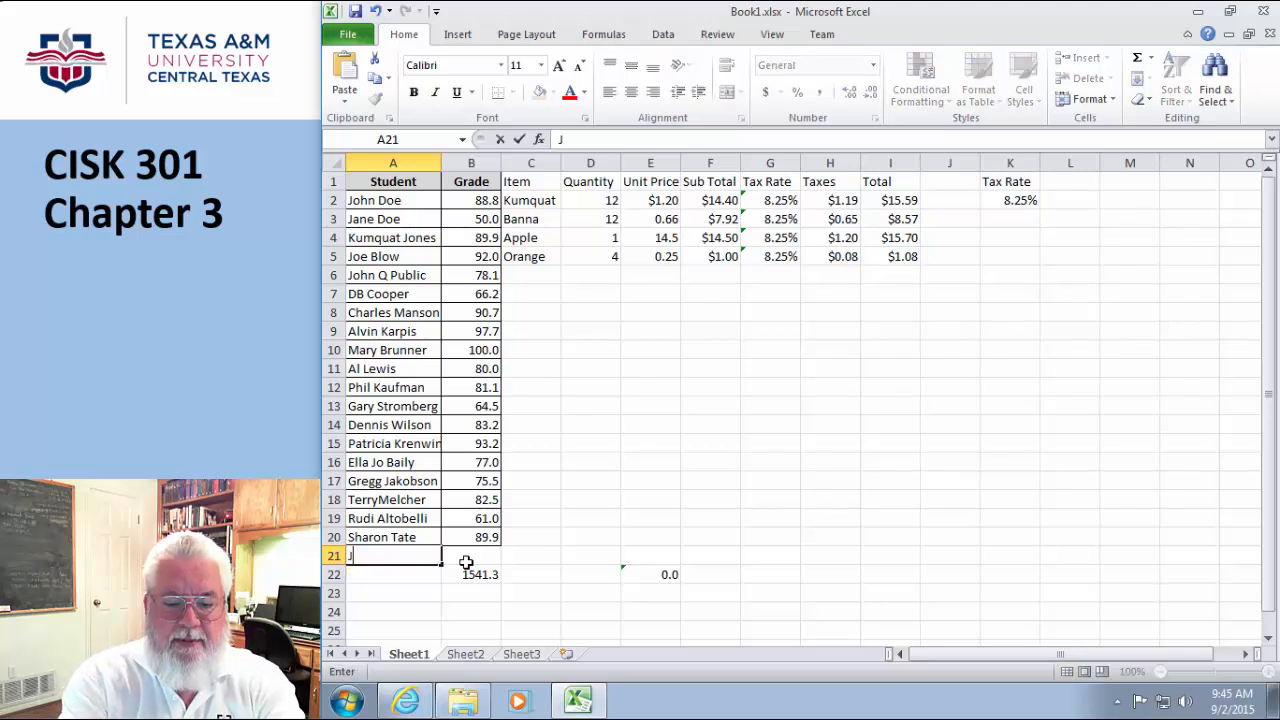
pyautogui.write('oe Bob')
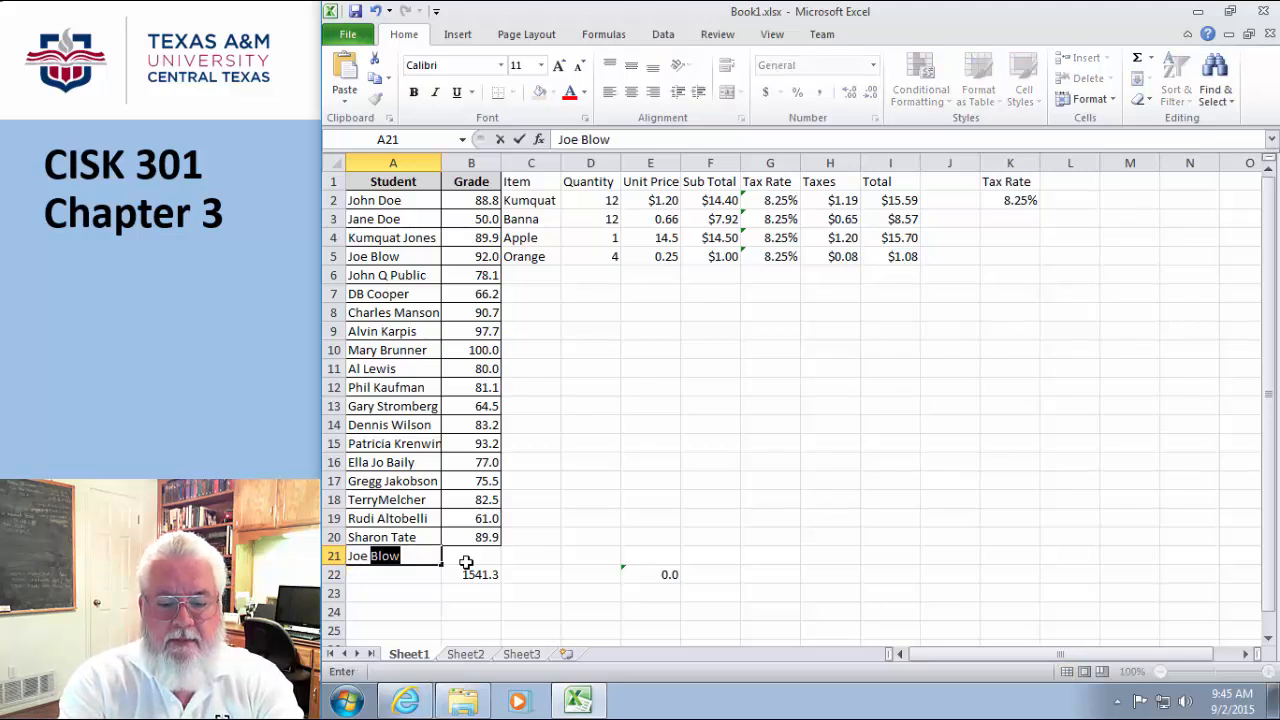
pyautogui.press('Tab')
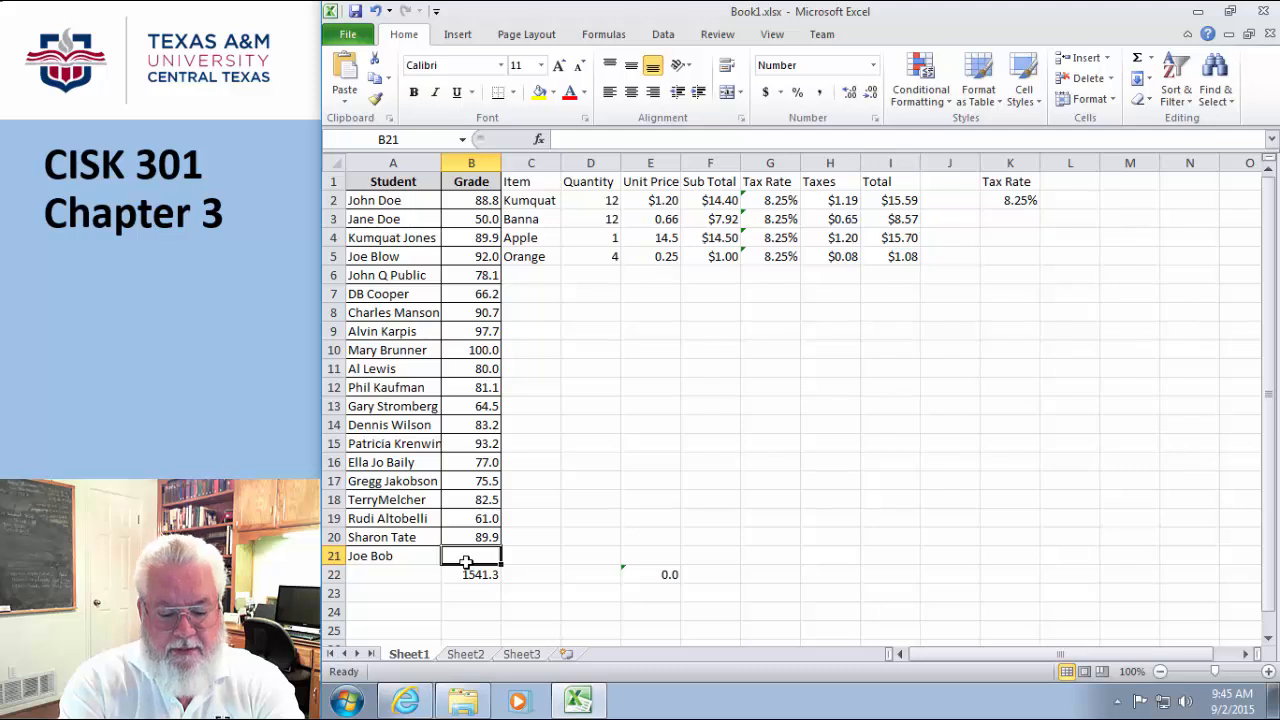
pyautogui.write('44.4')
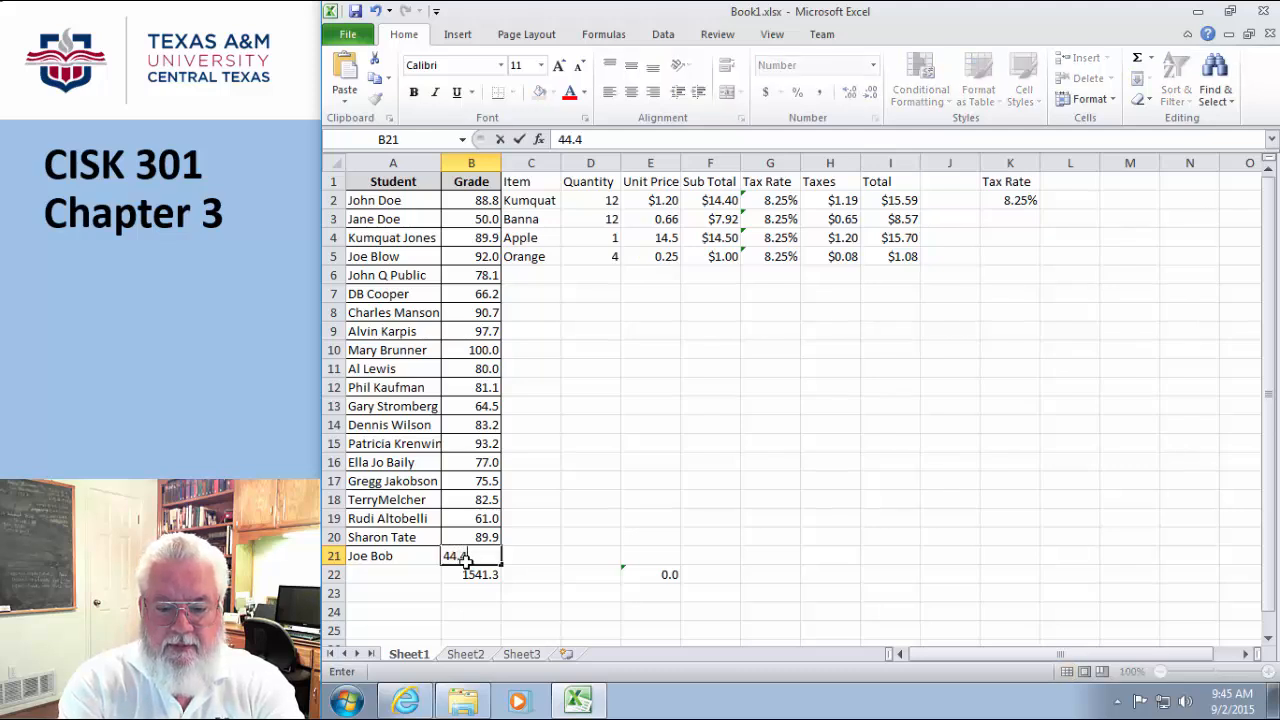
pyautogui.click(568, 482)
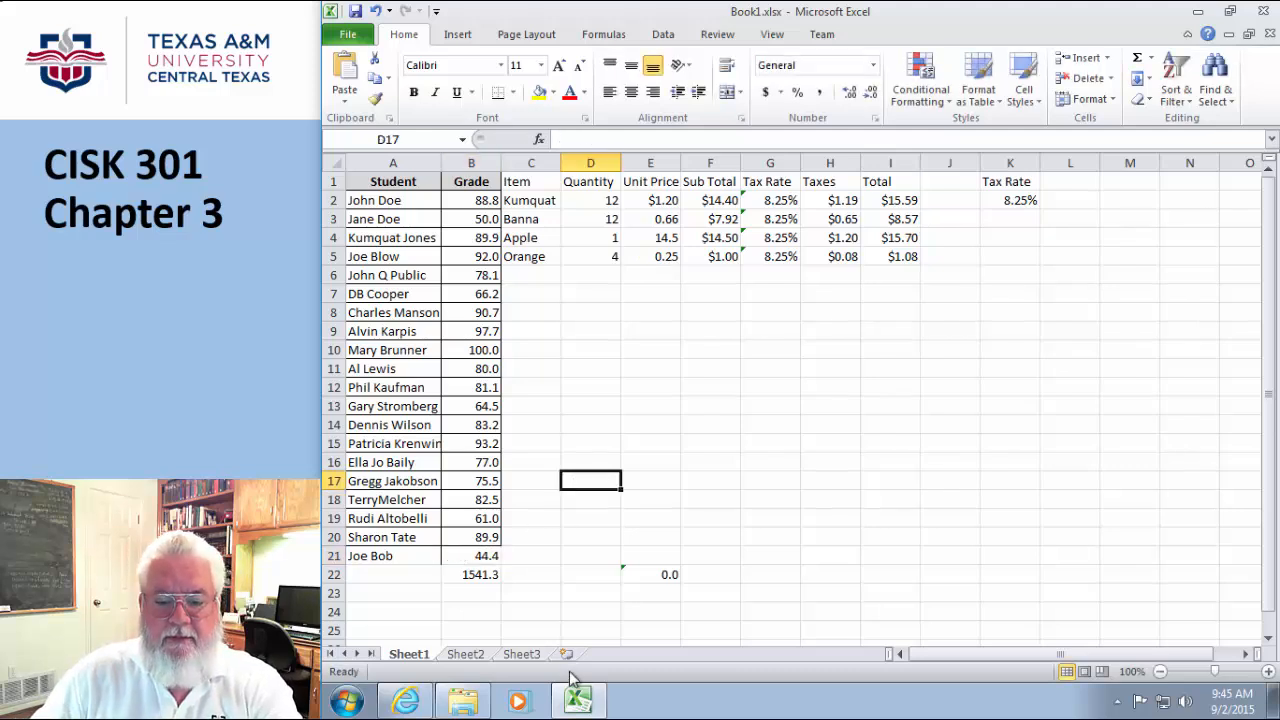
# Check the grade total's formula in B22, delete the defined name Grades with the Name Manager and close it.
pyautogui.click(474, 575)
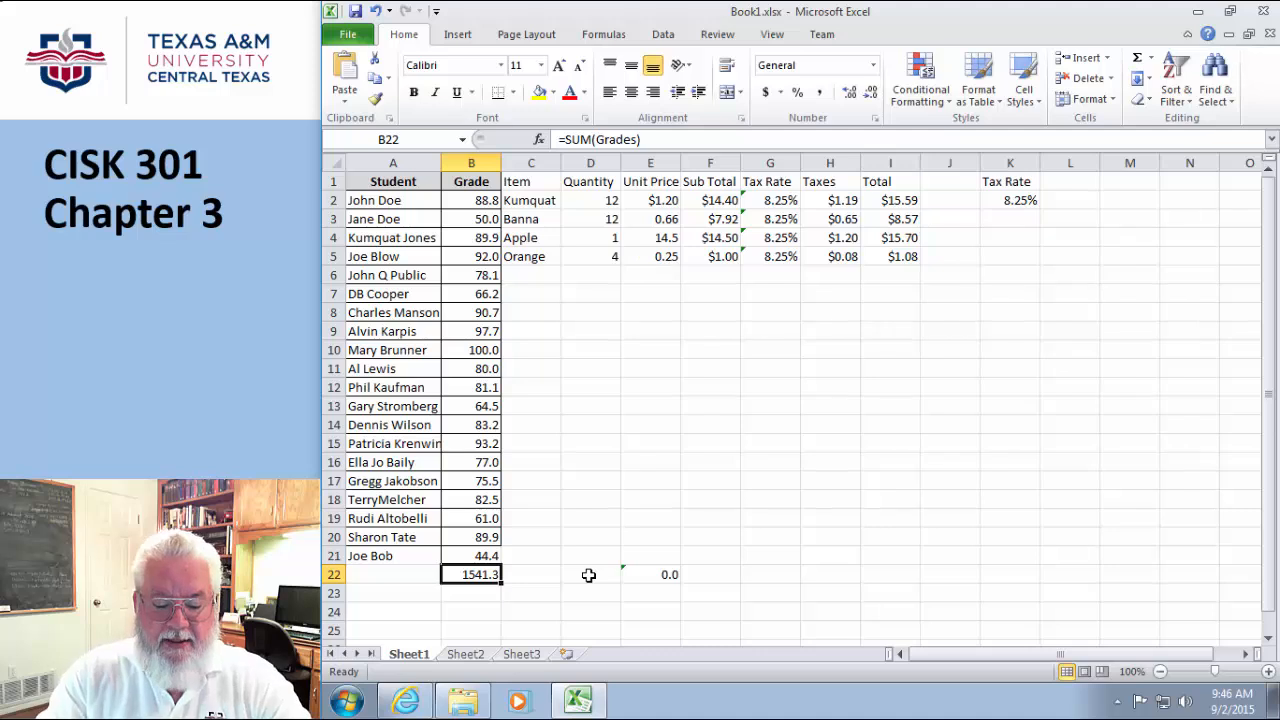
pyautogui.click(604, 35)
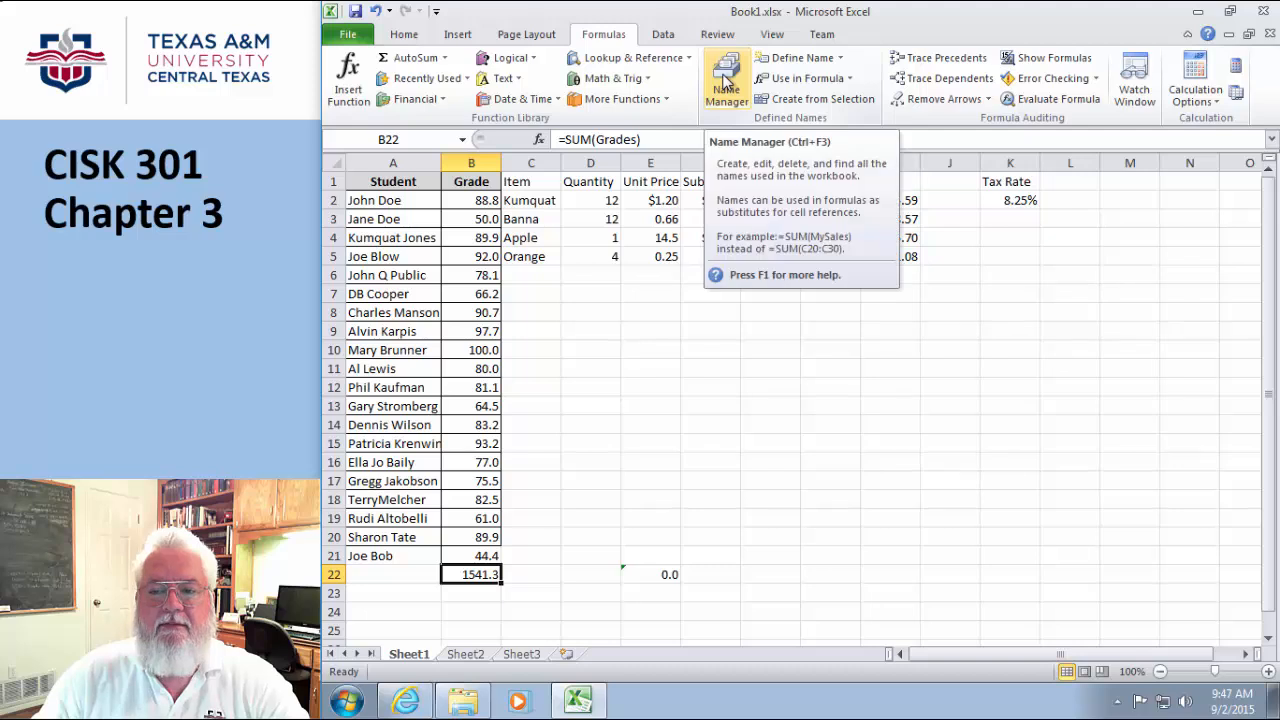
pyautogui.click(726, 82)
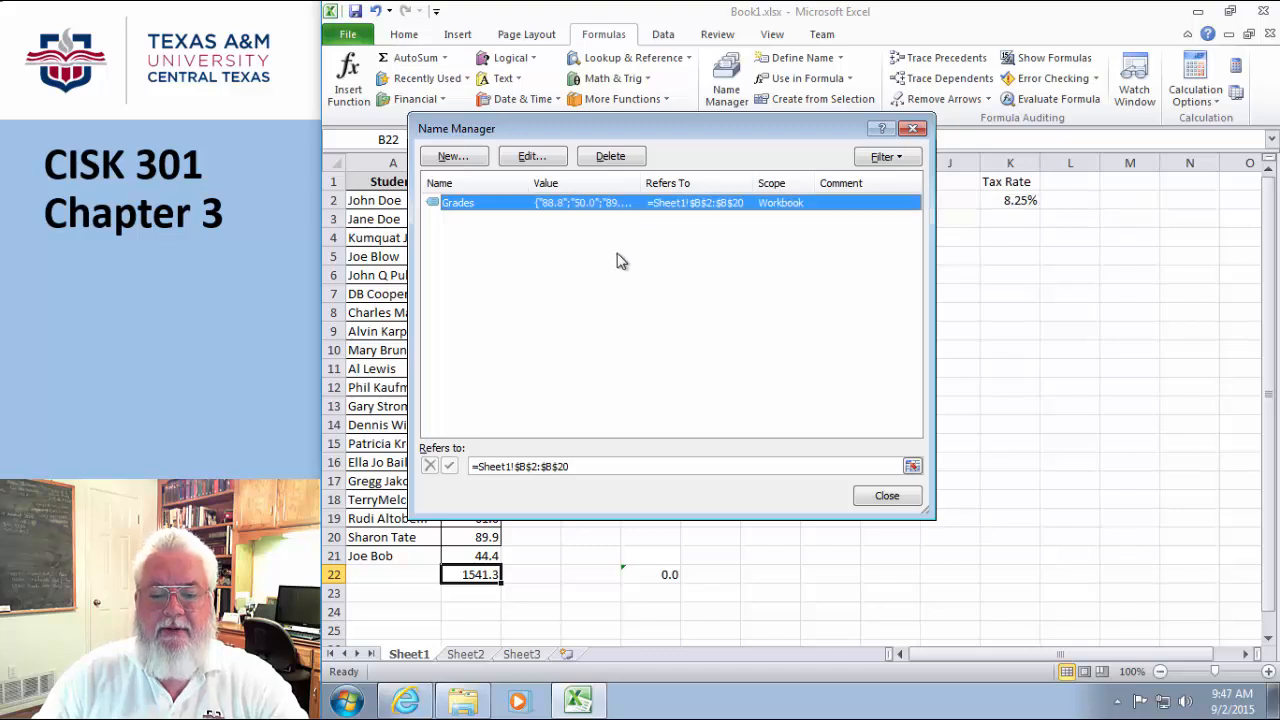
pyautogui.click(610, 156)
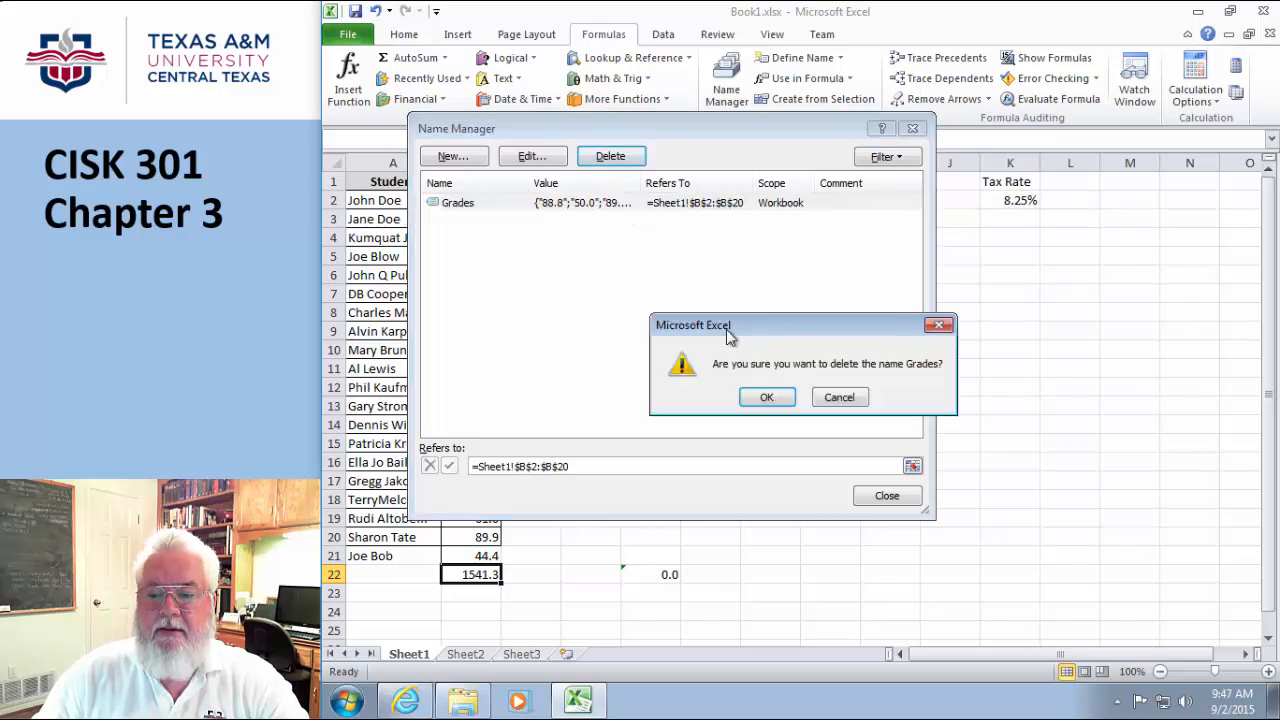
pyautogui.click(760, 397)
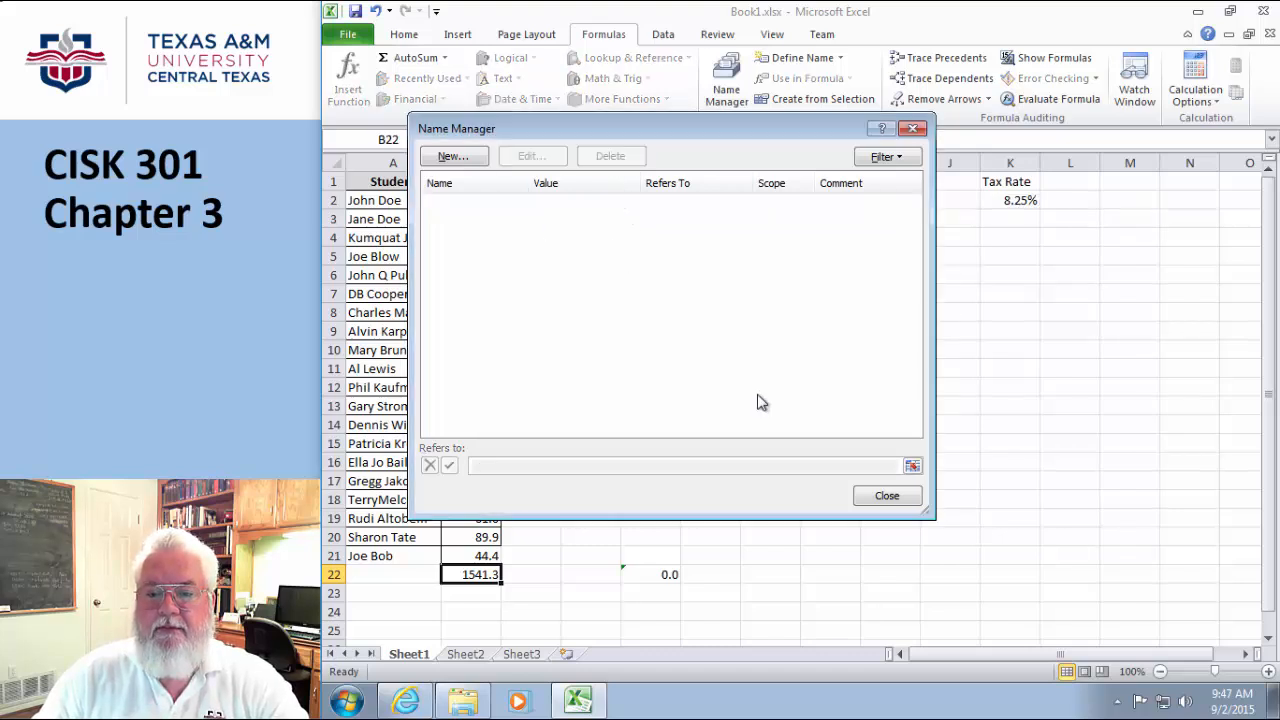
pyautogui.click(903, 502)
pyautogui.click(865, 517)
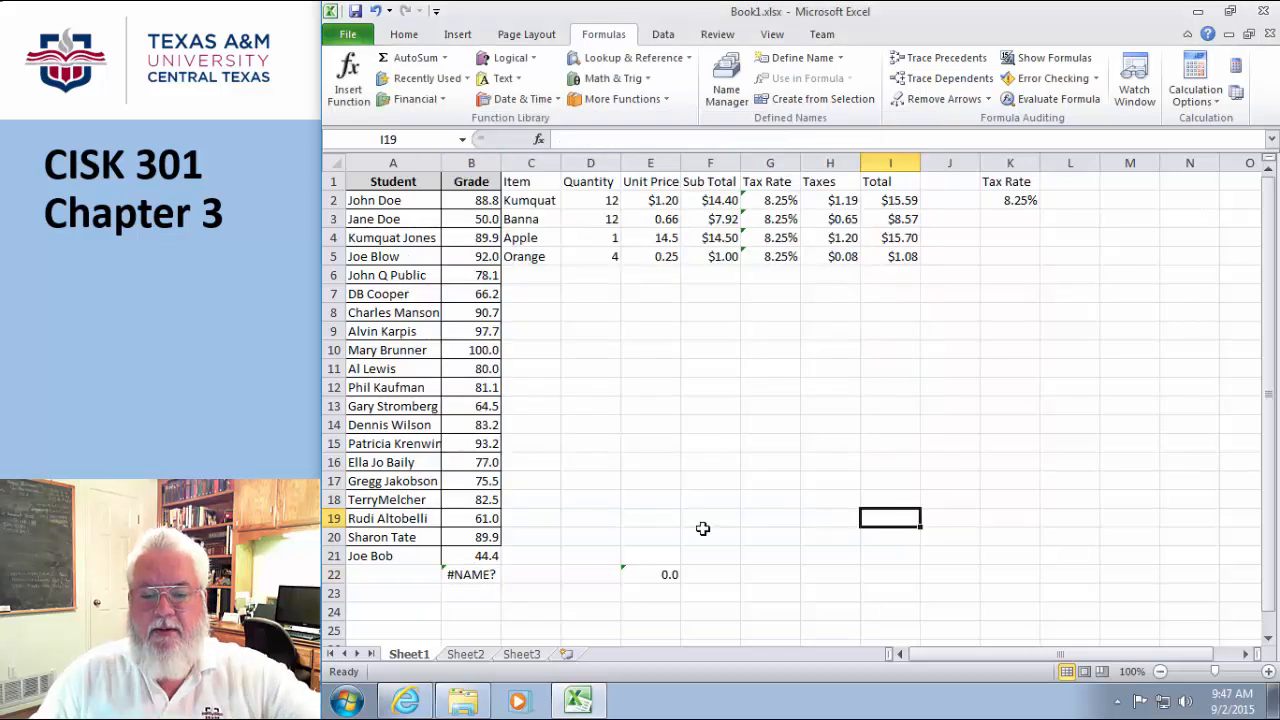
# Replace the formula in B22 with a SUM of the grades in B2:B21.
pyautogui.click(468, 573)
pyautogui.write('=')
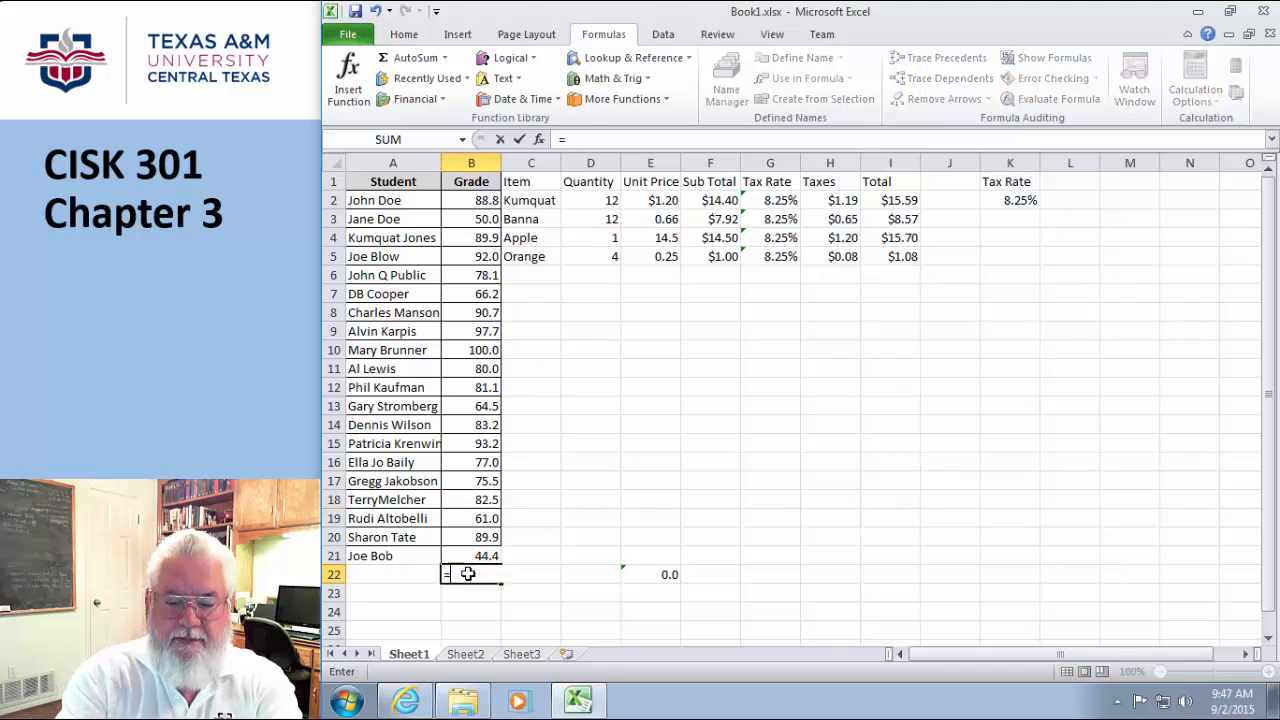
pyautogui.write('sum(')
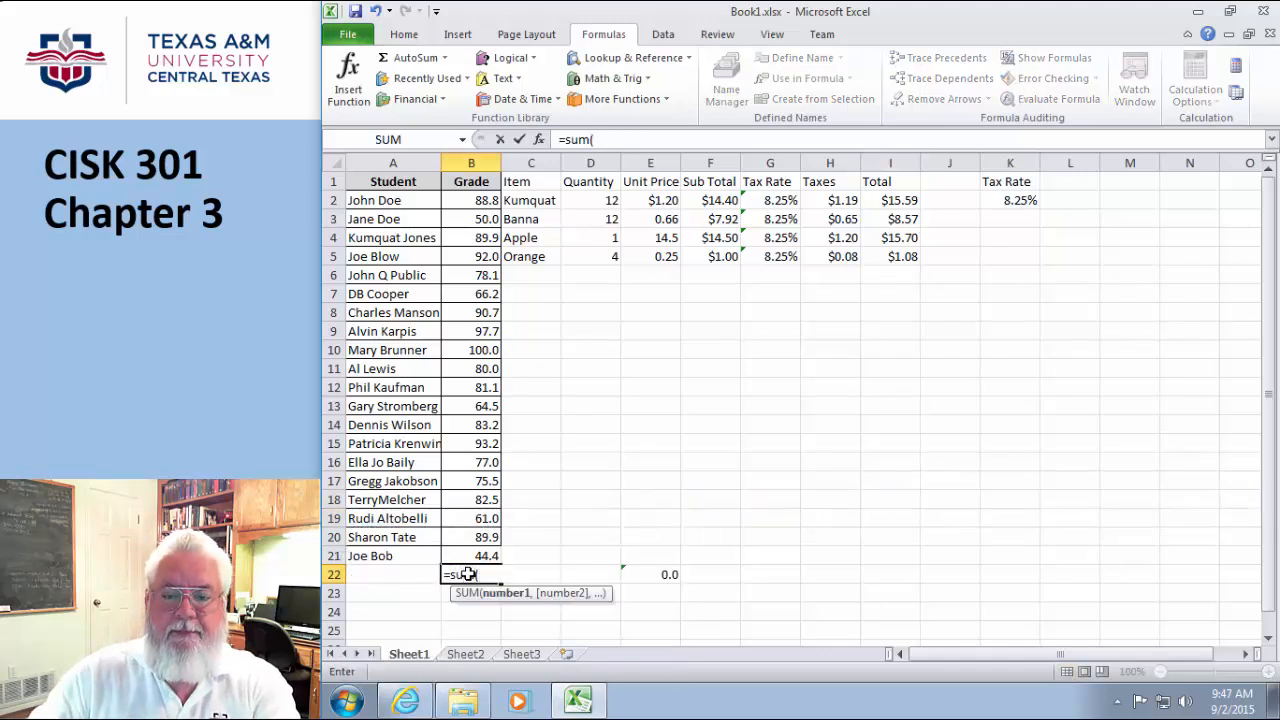
pyautogui.moveTo(480, 203); pyautogui.dragTo(479, 555)
pyautogui.write(')')
pyautogui.press('Return')
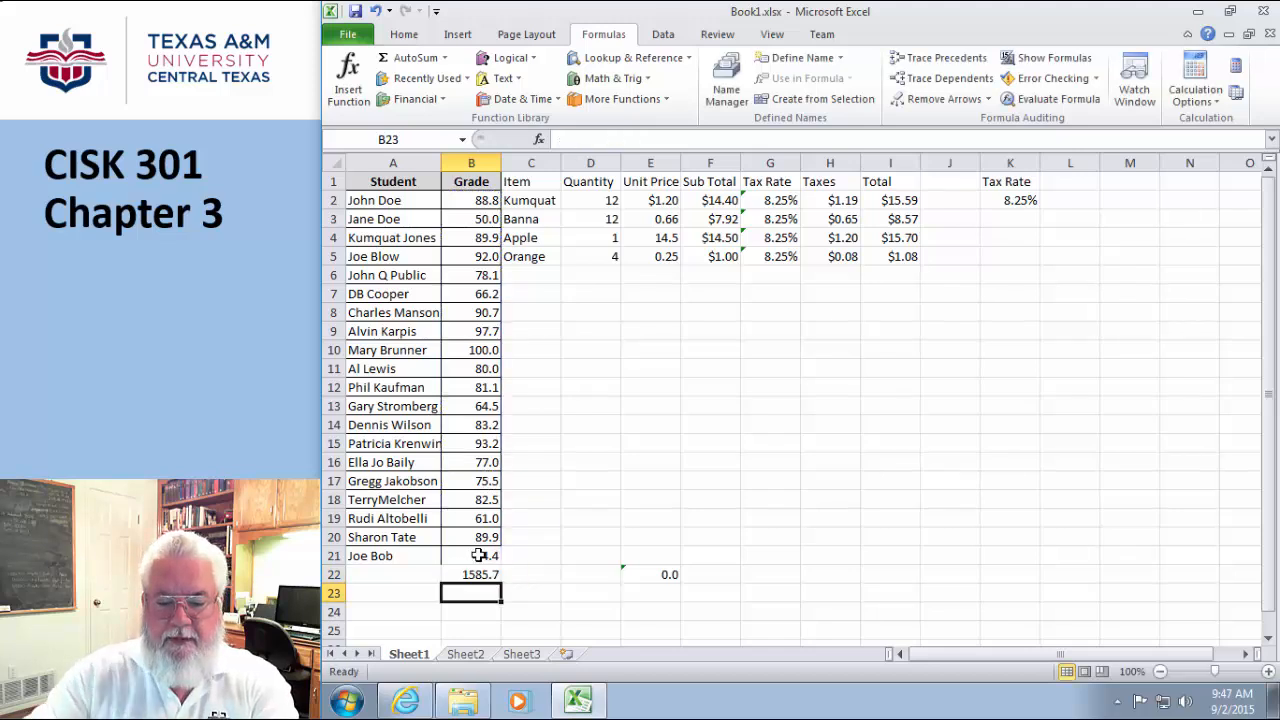
# Check the SUM formula in B22 and insert a new row above row 13.
pyautogui.click(586, 518)
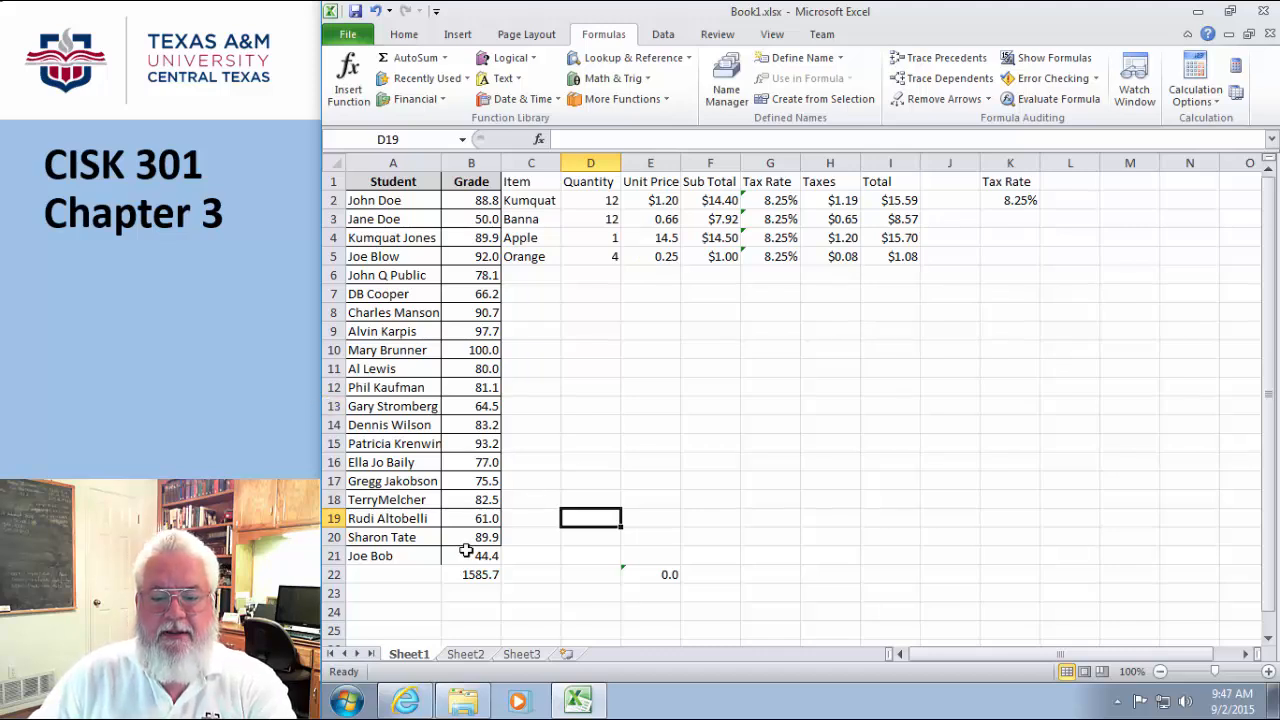
pyautogui.click(487, 574)
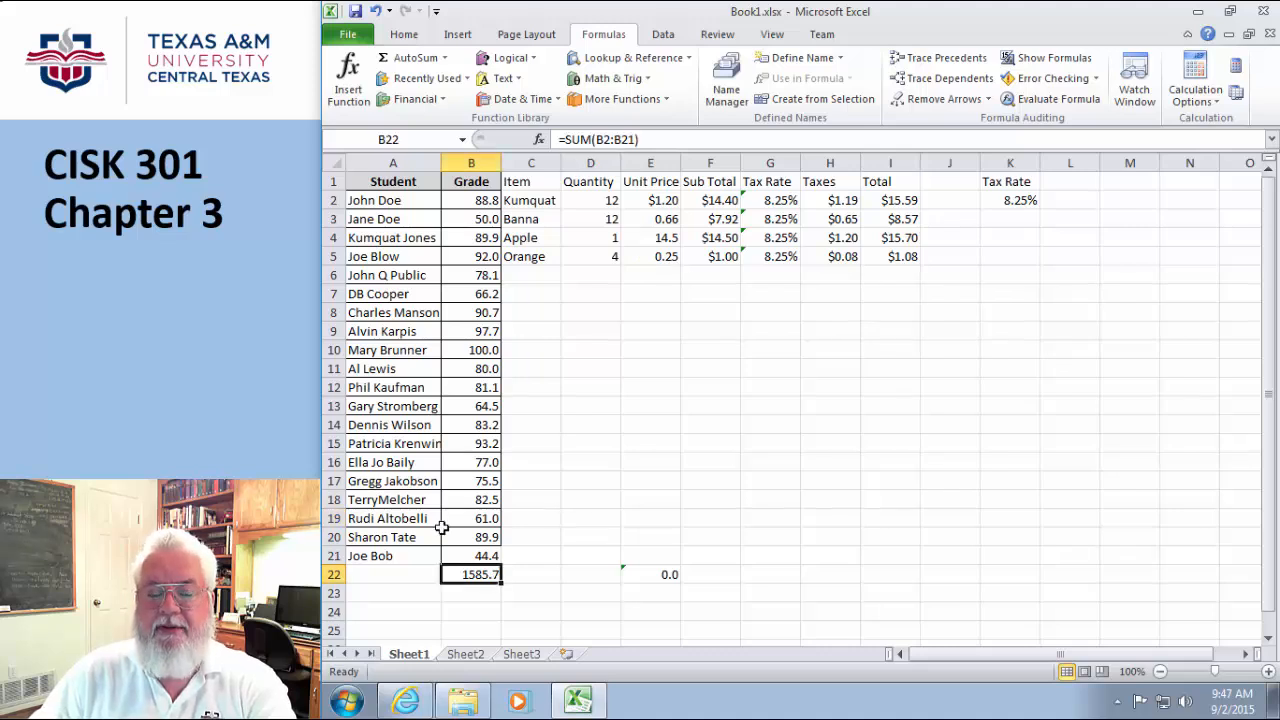
pyautogui.click(333, 406)
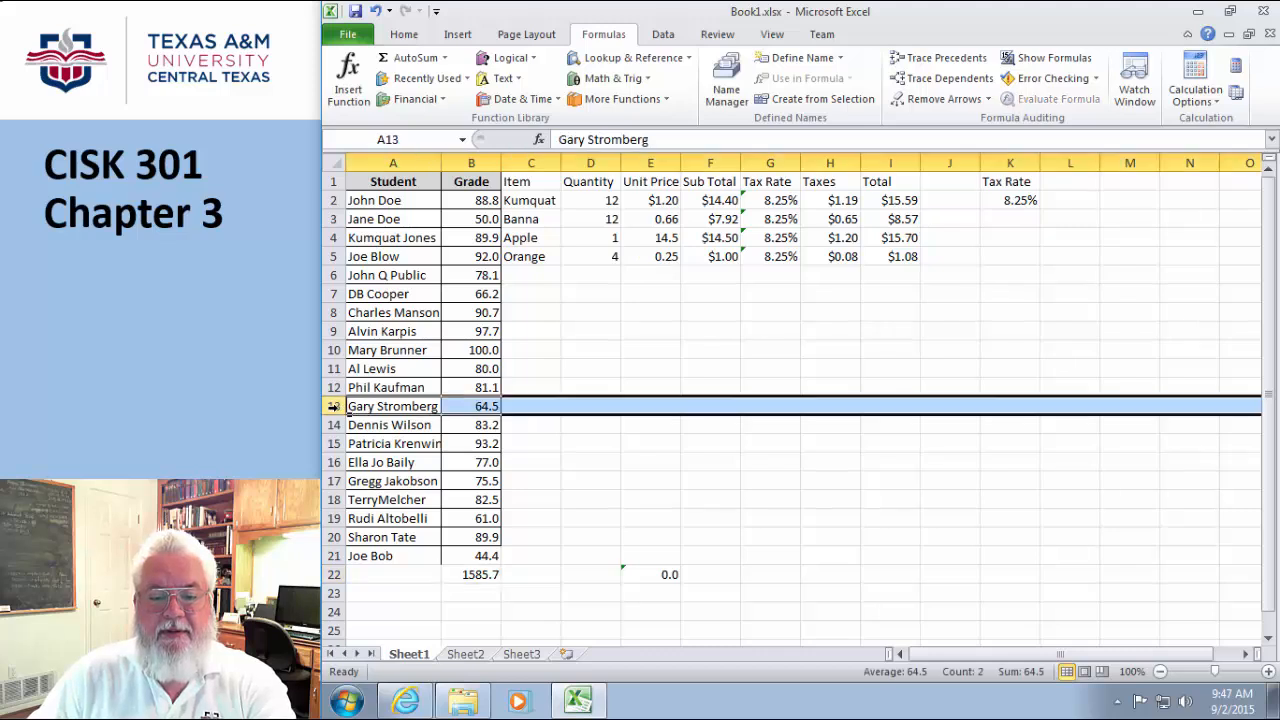
pyautogui.rightClick(333, 406)
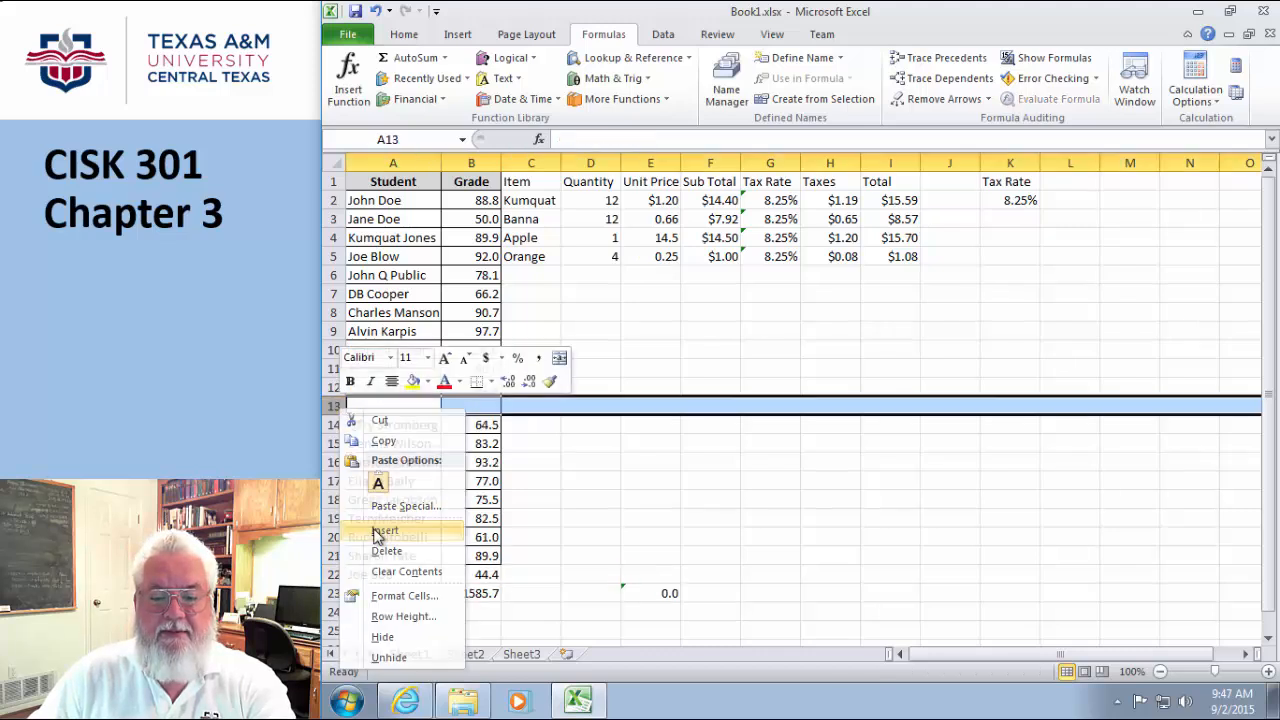
pyautogui.click(381, 531)
# Enter the new student's name in A13 and the grade 99.9 in B13, and check the SUM formula in B23.
pyautogui.click(376, 404)
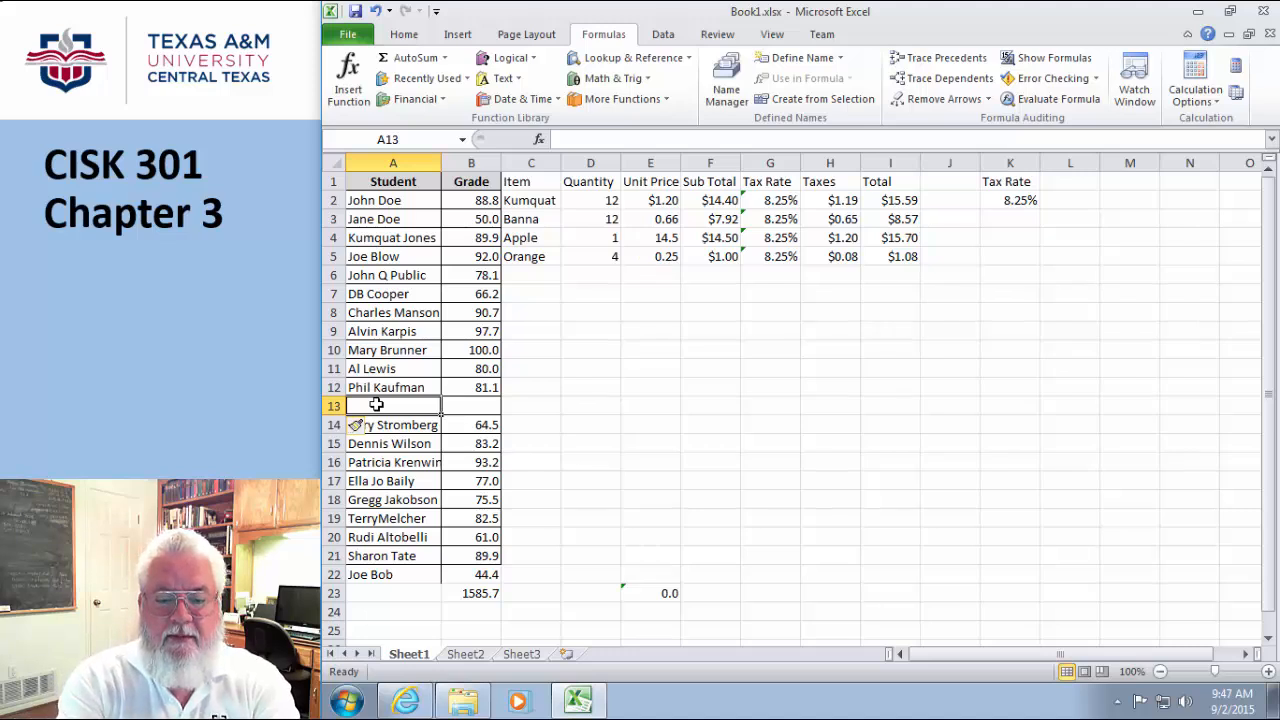
pyautogui.write('Jill B')
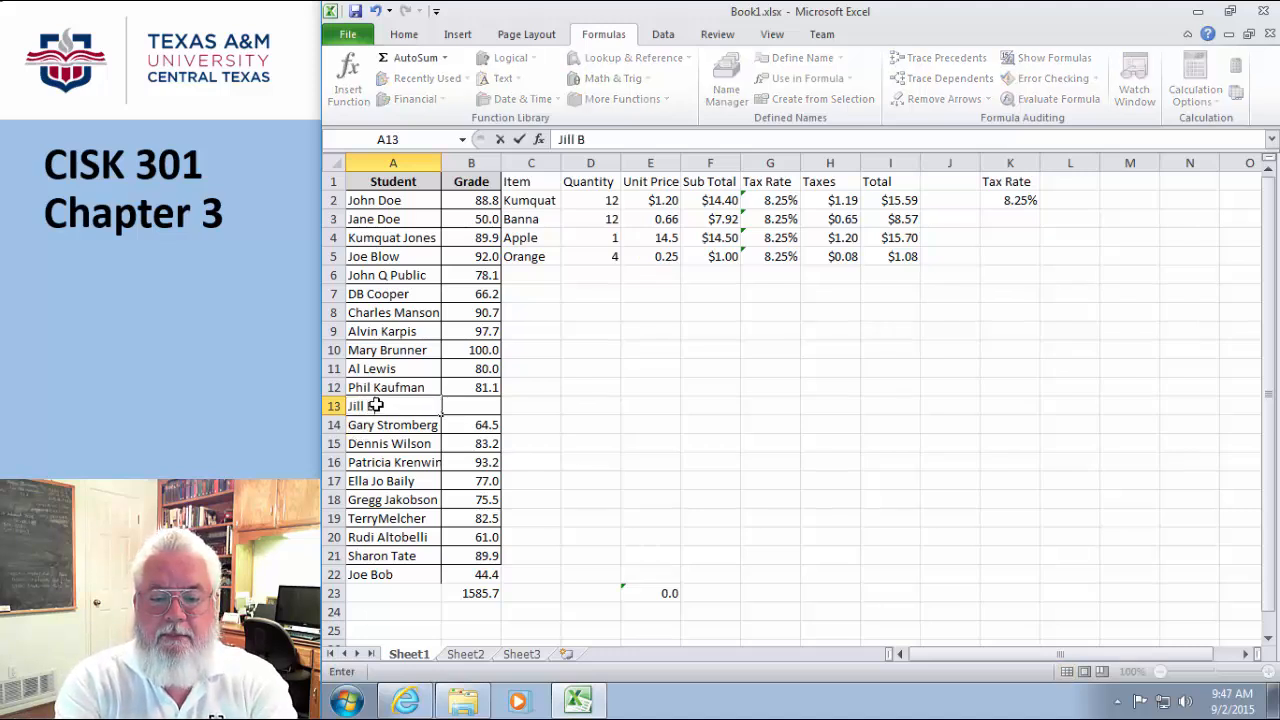
pyautogui.write('ob')
pyautogui.press('Tab')
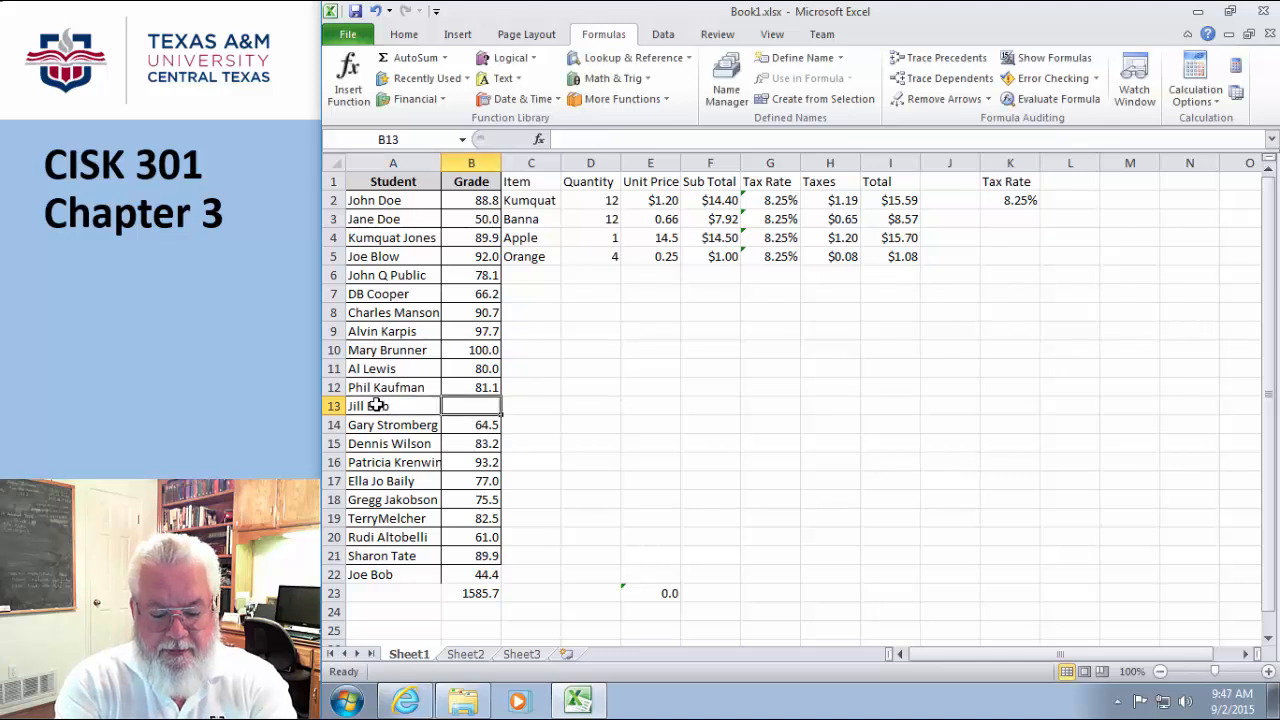
pyautogui.write('99.9')
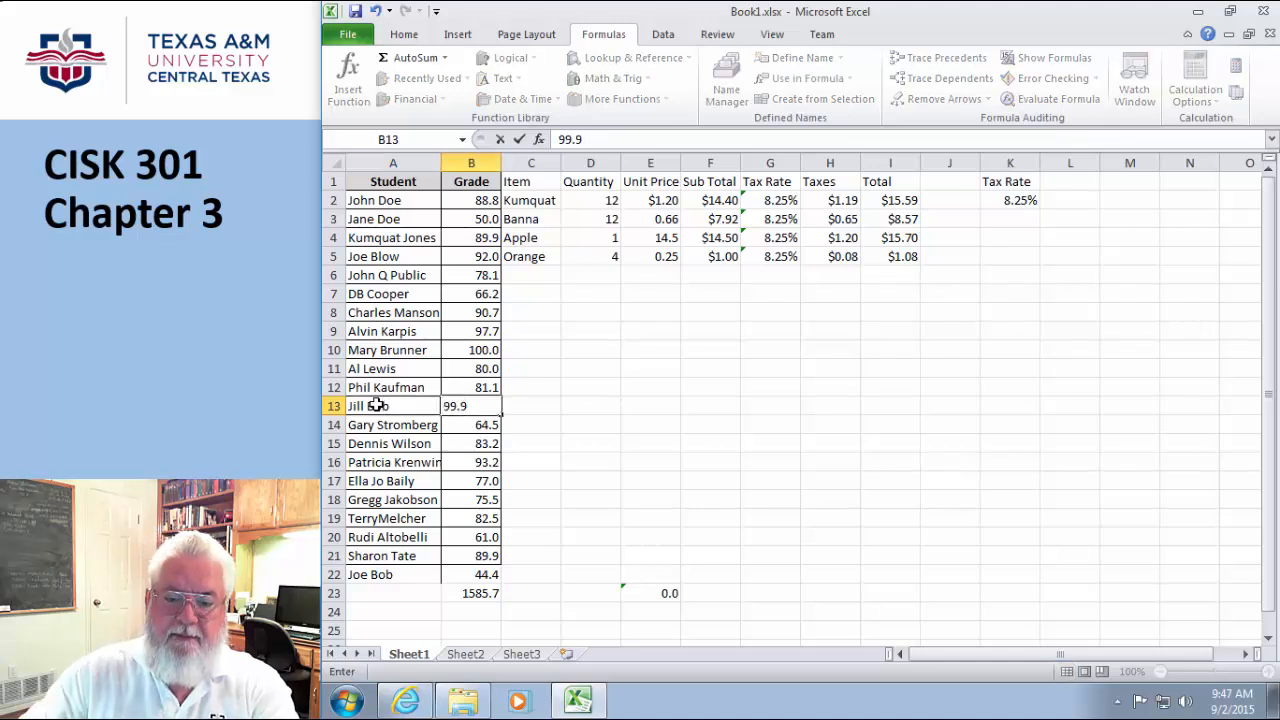
pyautogui.click(664, 422)
pyautogui.click(482, 594)
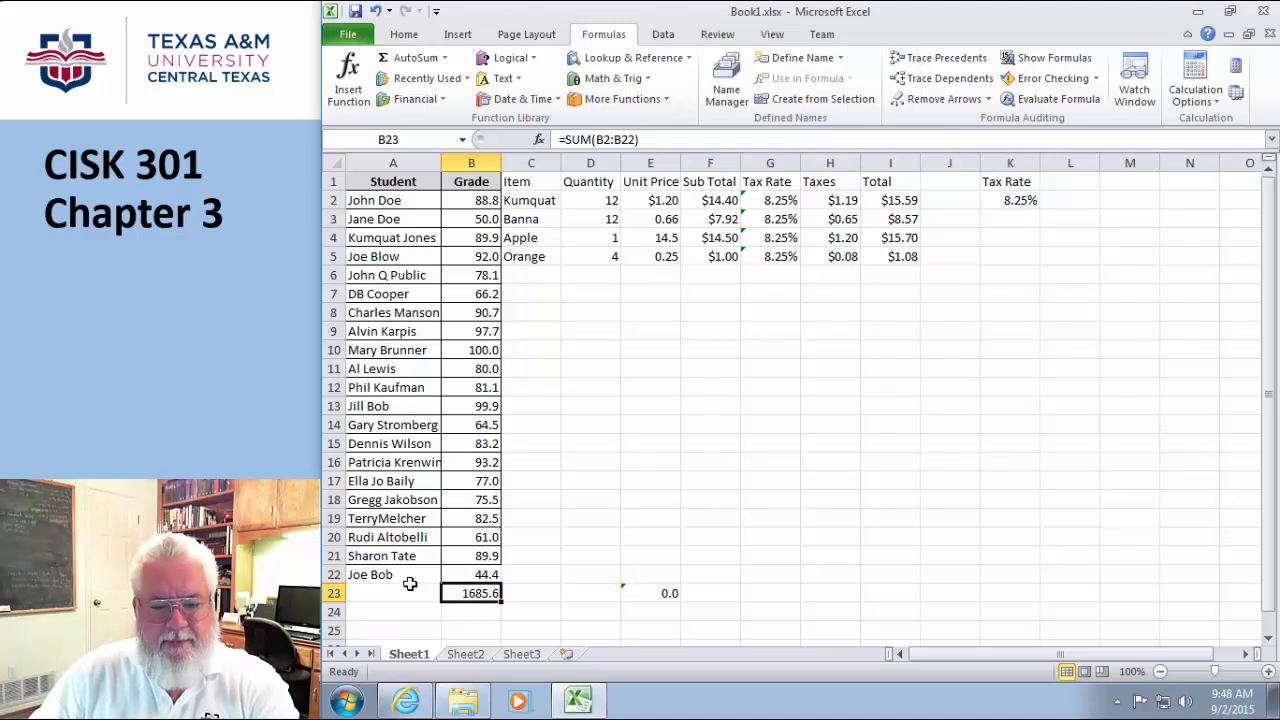
# Apply All Borders to the last student's name and grade in A22:B22.
pyautogui.click(335, 593)
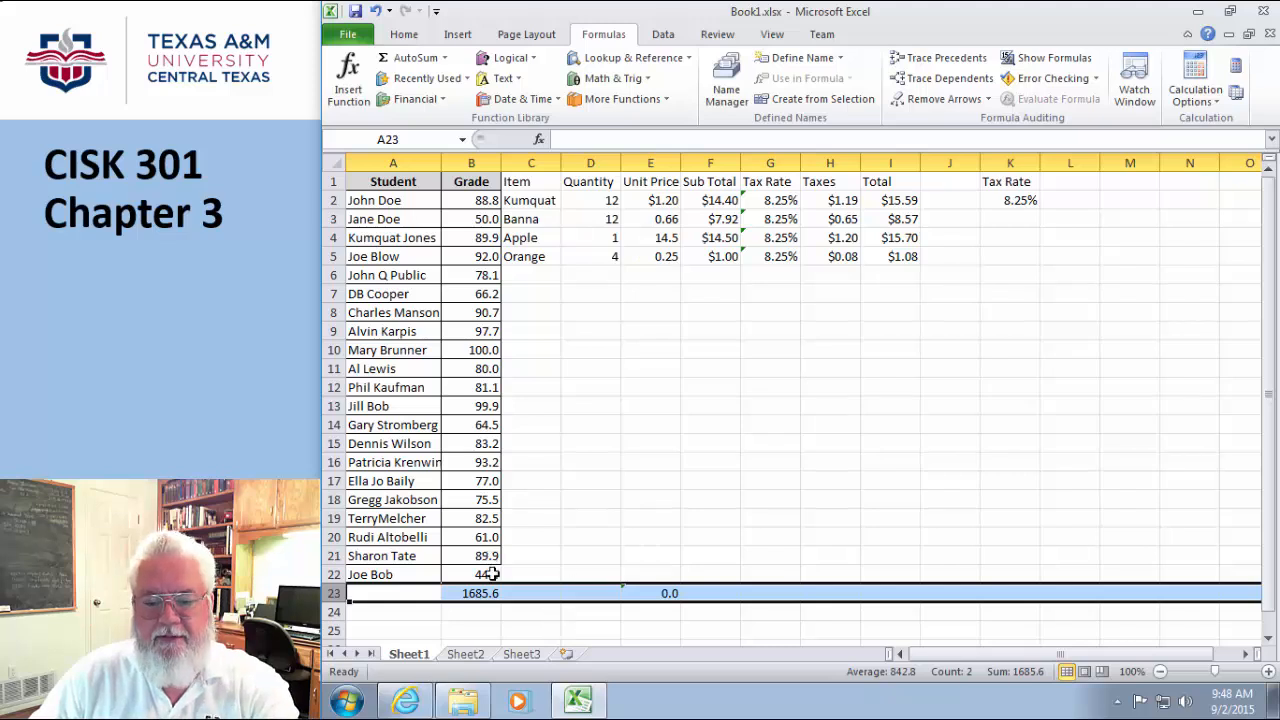
pyautogui.moveTo(487, 574); pyautogui.dragTo(375, 573)
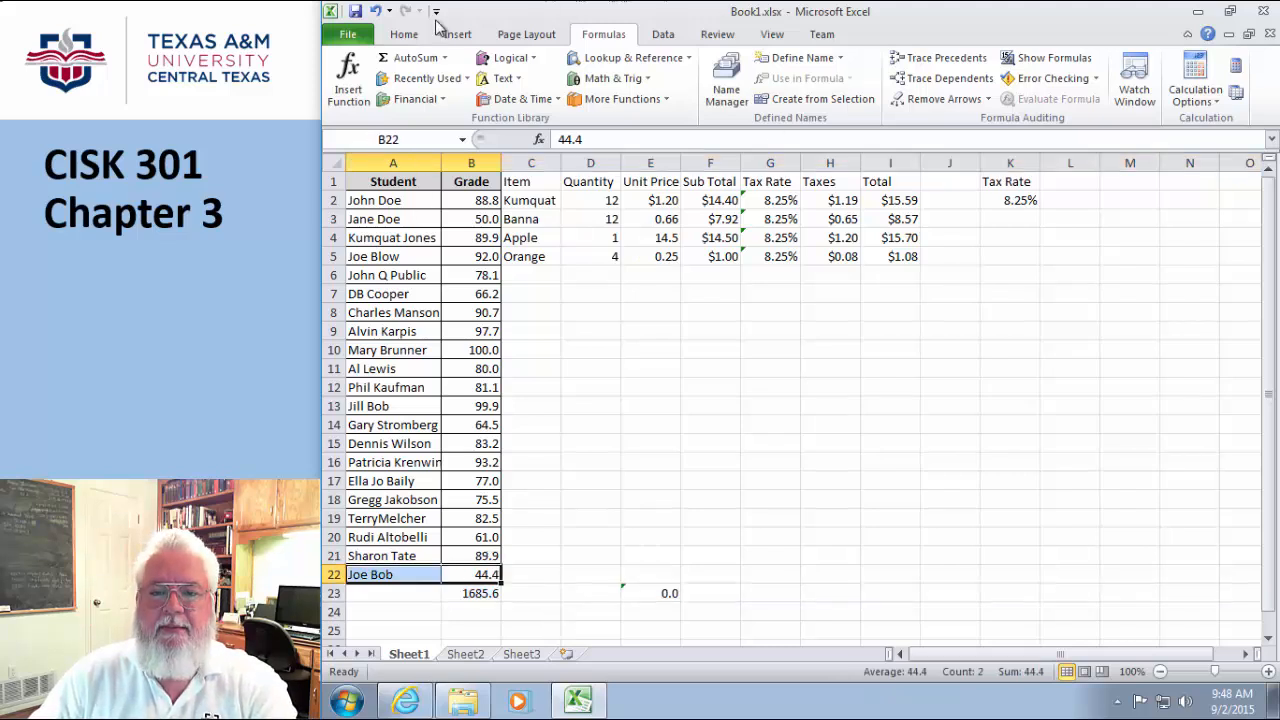
pyautogui.click(404, 36)
pyautogui.click(512, 92)
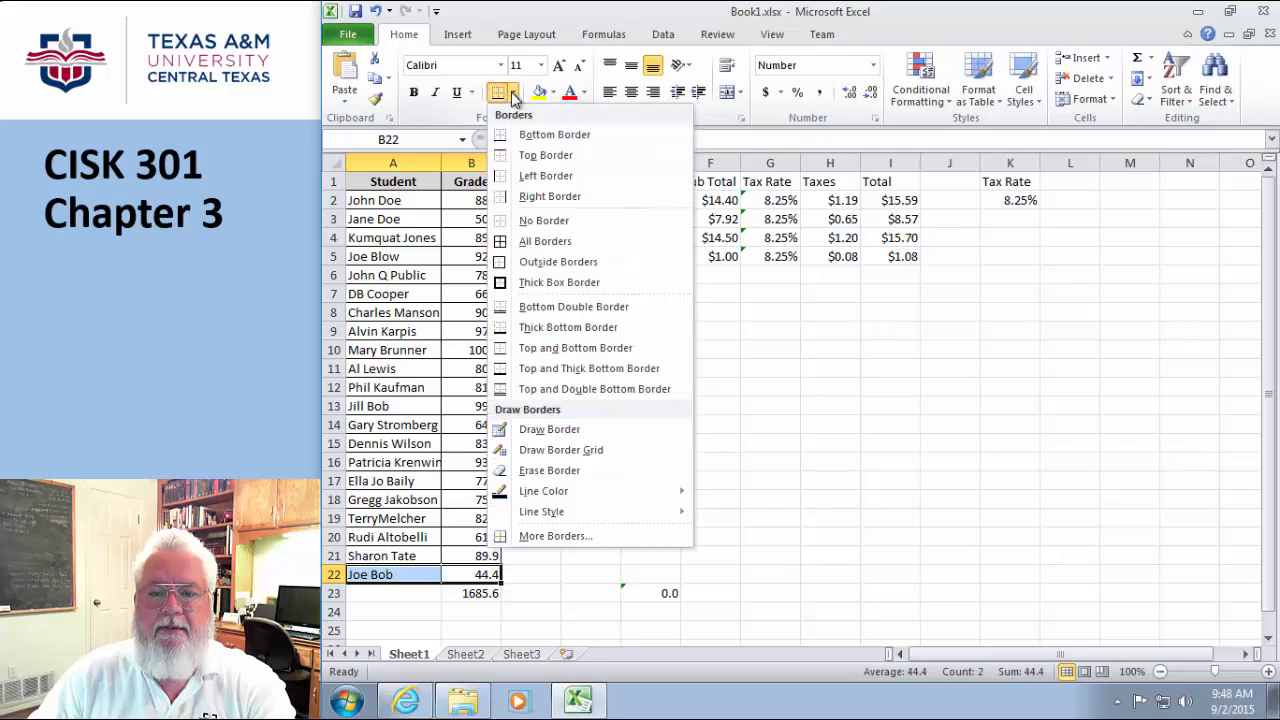
pyautogui.click(505, 241)
pyautogui.click(822, 424)
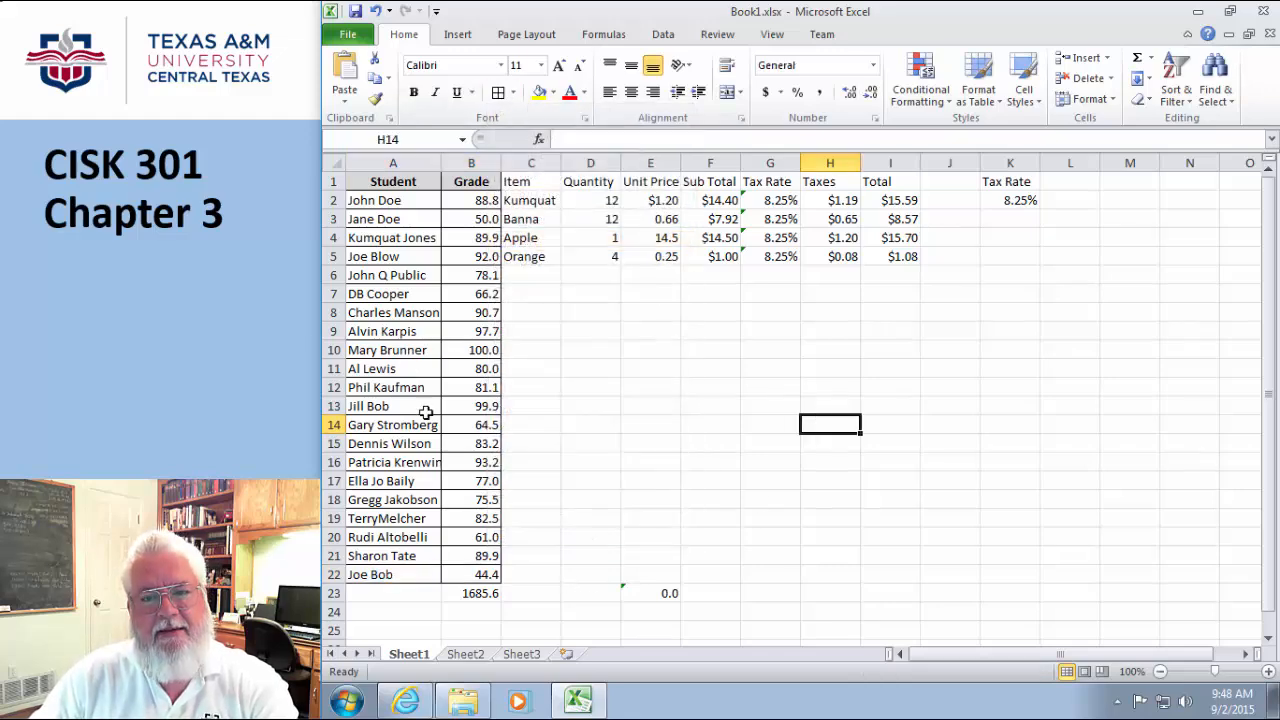
# Insert a new row above the grade total in row 23.
pyautogui.click(333, 593)
pyautogui.rightClick(333, 593)
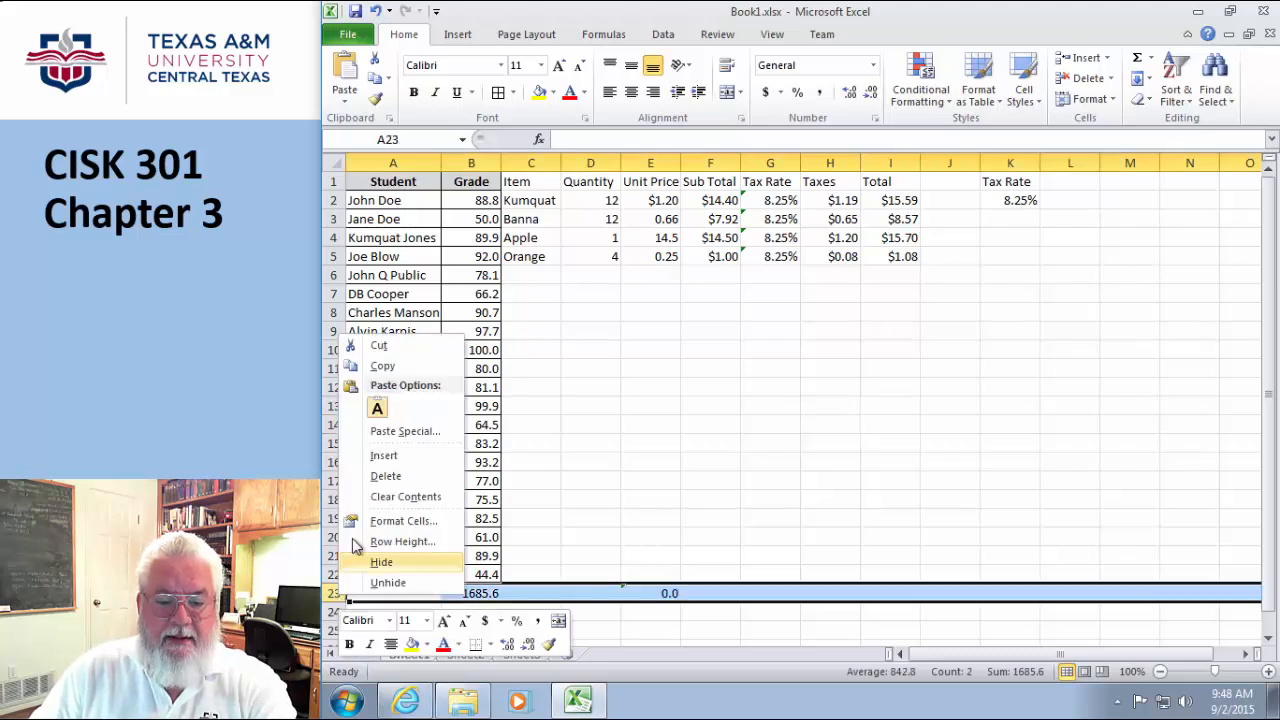
pyautogui.click(366, 458)
# Fill the new row 23 with the student entry asdf in A23 and the grade 55 in B23.
pyautogui.click(368, 593)
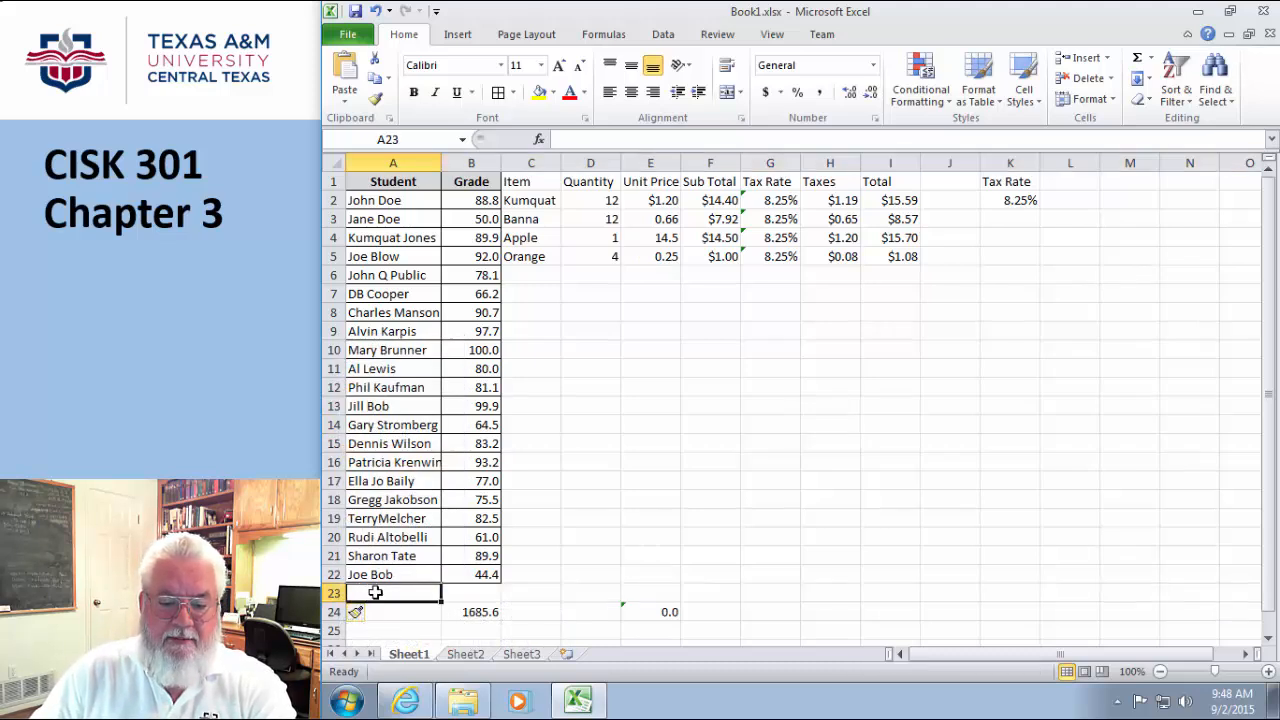
pyautogui.write('asdf')
pyautogui.click(492, 592)
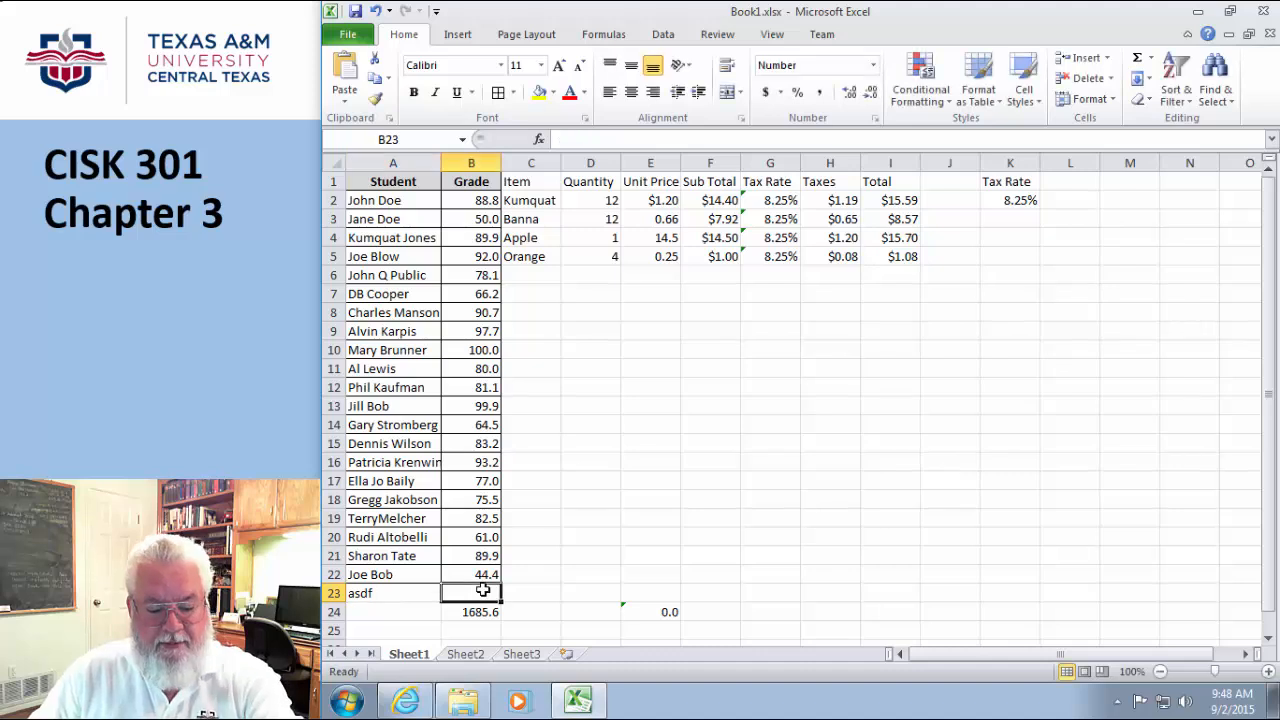
pyautogui.write('55')
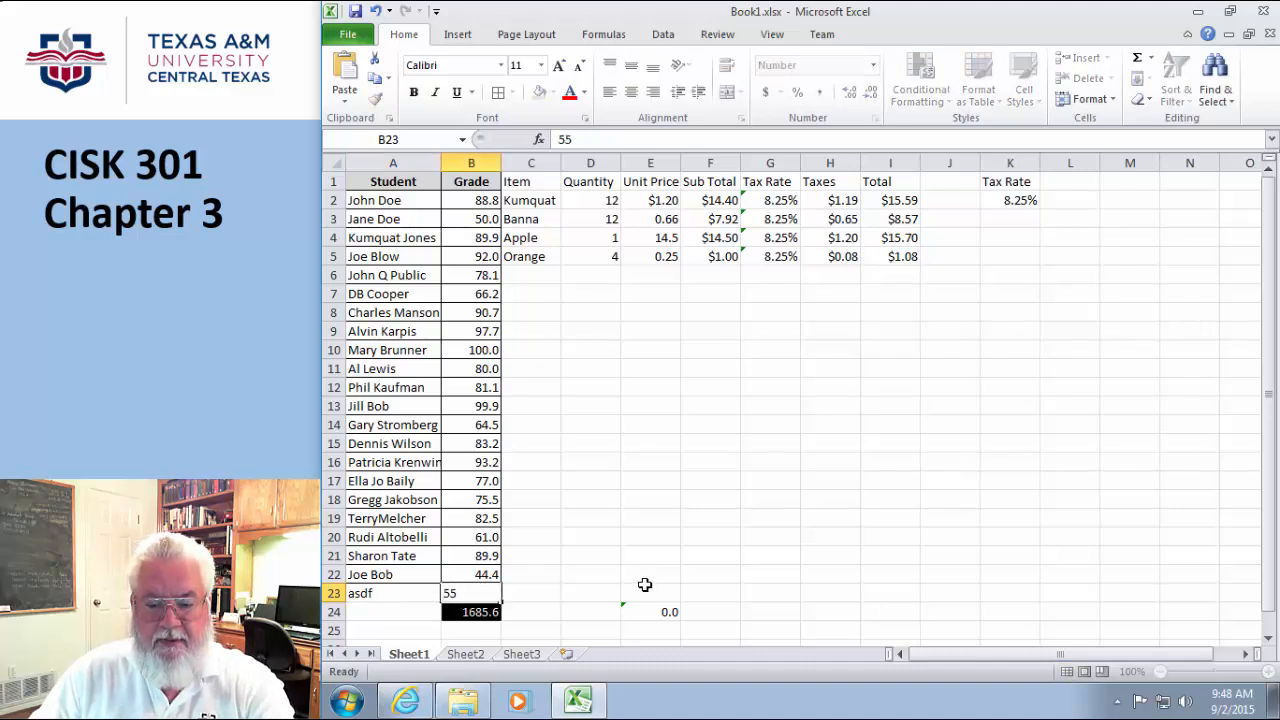
pyautogui.click(643, 590)
pyautogui.press('Left')
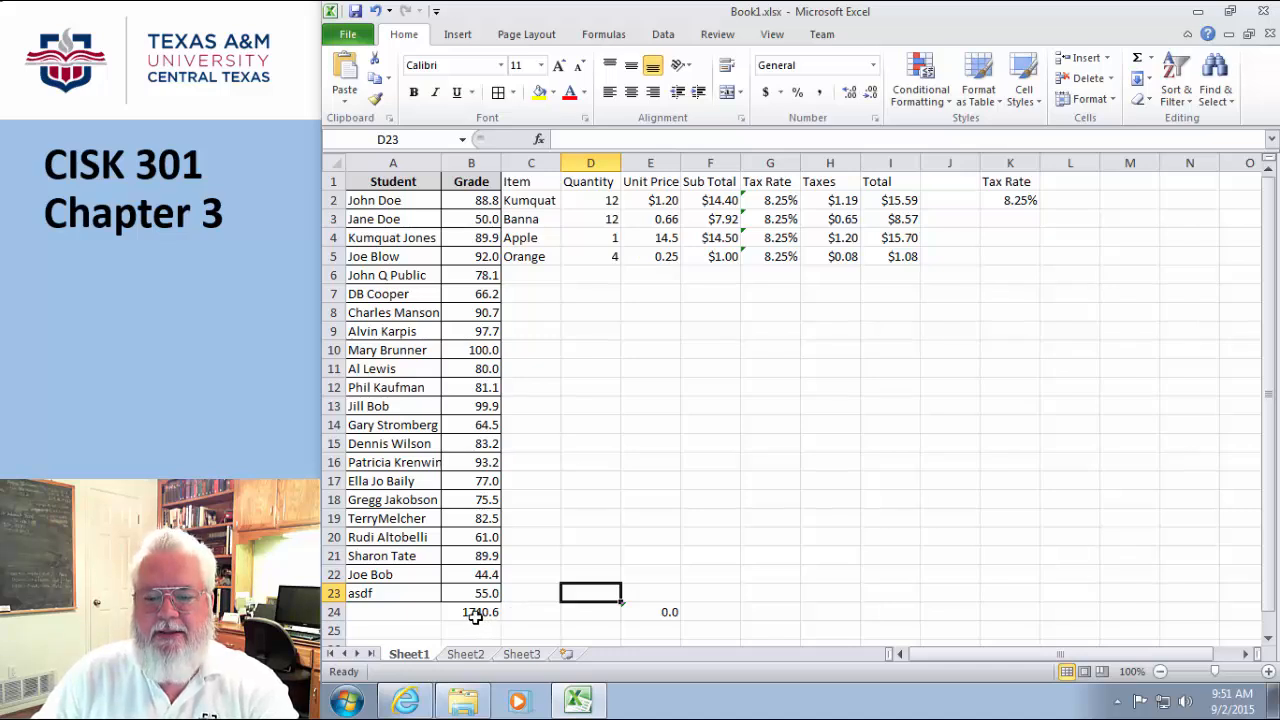
# Examine which grades in column B the total covers by selecting the range B2:B22, and clear the selection.
pyautogui.moveTo(476, 592); pyautogui.dragTo(478, 268)
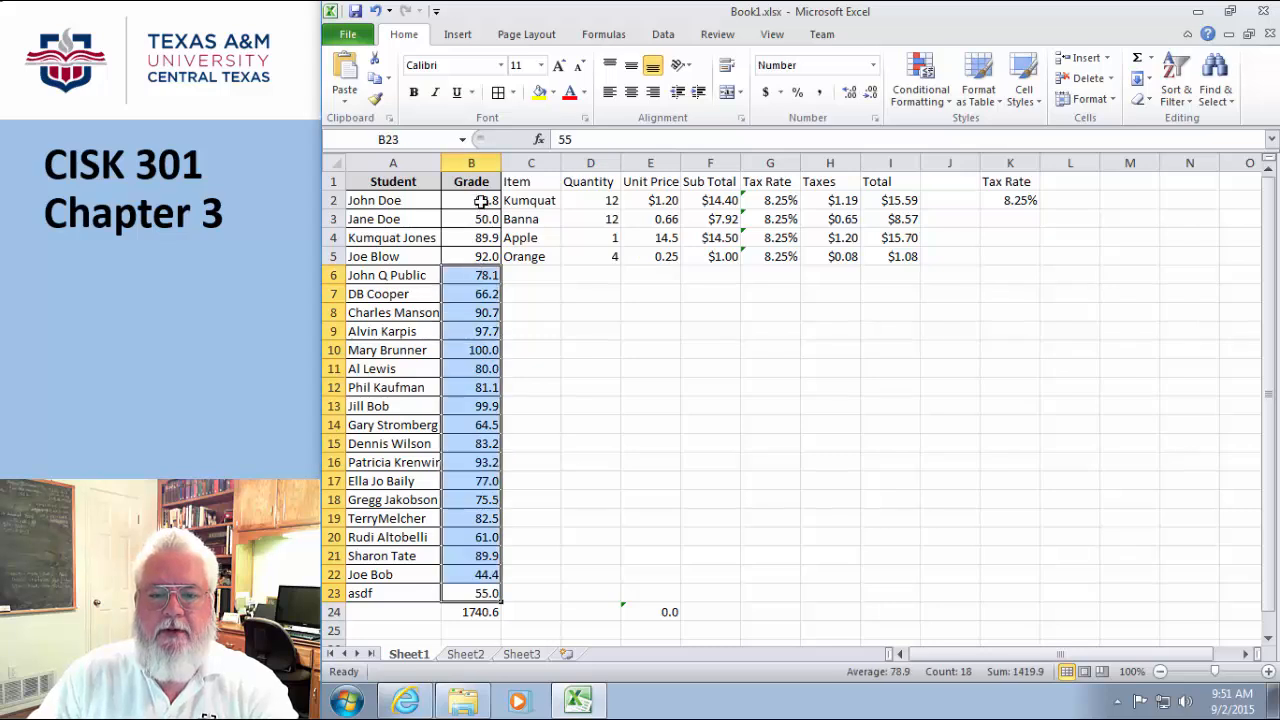
pyautogui.moveTo(481, 201); pyautogui.dragTo(481, 582)
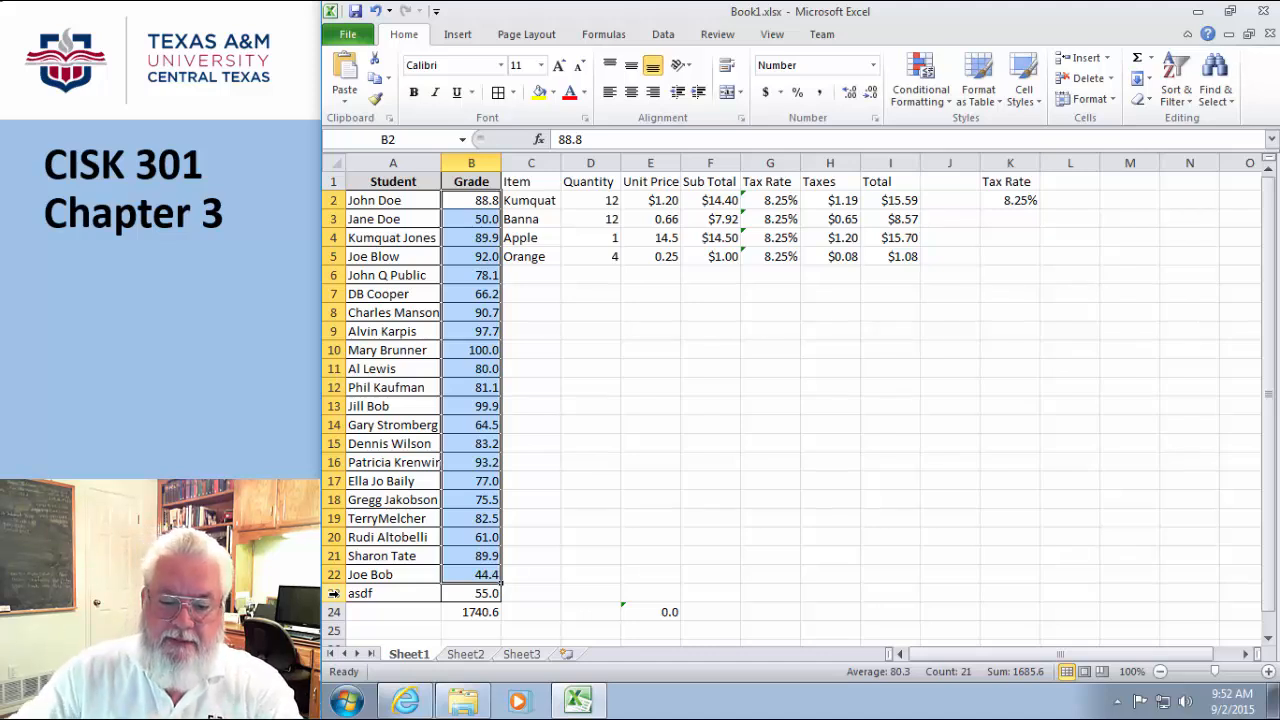
pyautogui.click(734, 371)
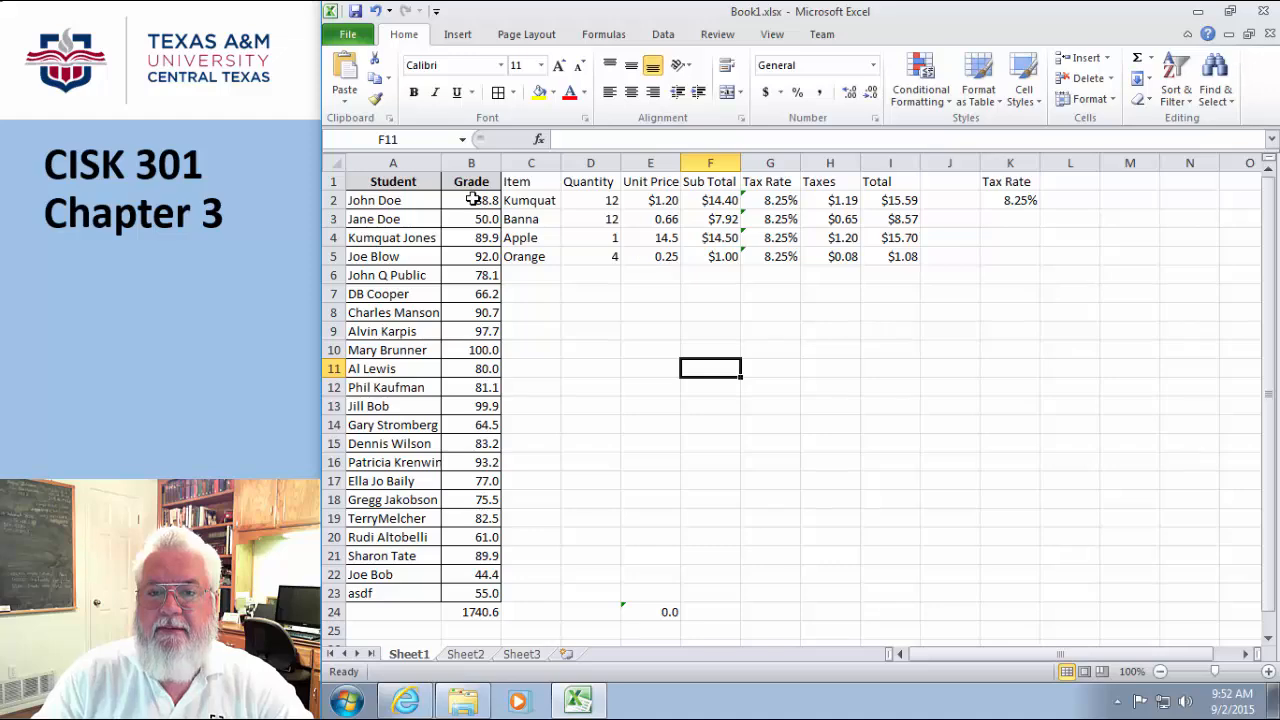
# Switch to Windows Explorer and open the image Fig_EM2W3_11.jpg from the Chapter 03 folder.
pyautogui.click(473, 704)
pyautogui.doubleClick(1006, 282)
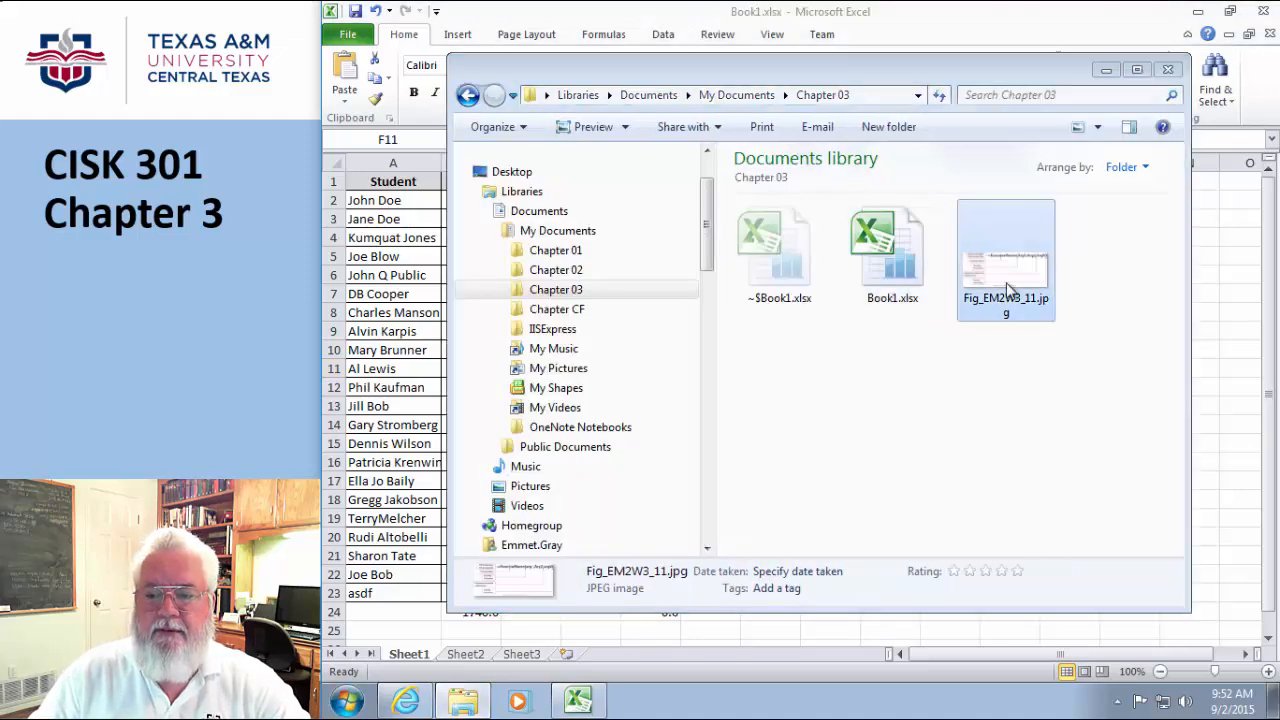